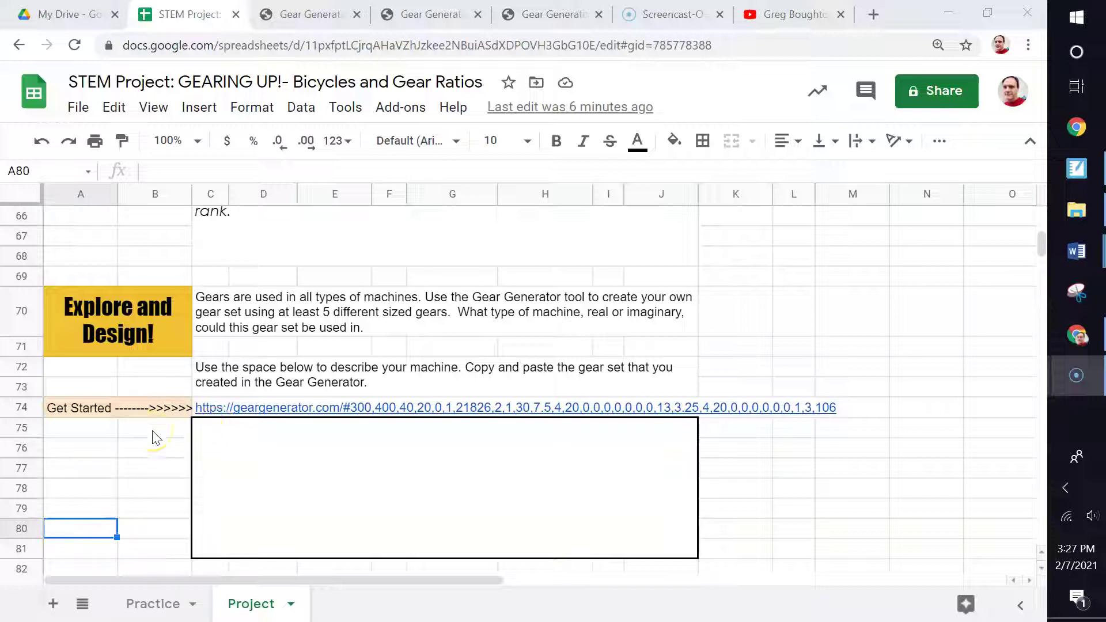
Step: Open the gear-set link in cell C74 to load the 30- and 13-tooth pair
left_click(213, 411)
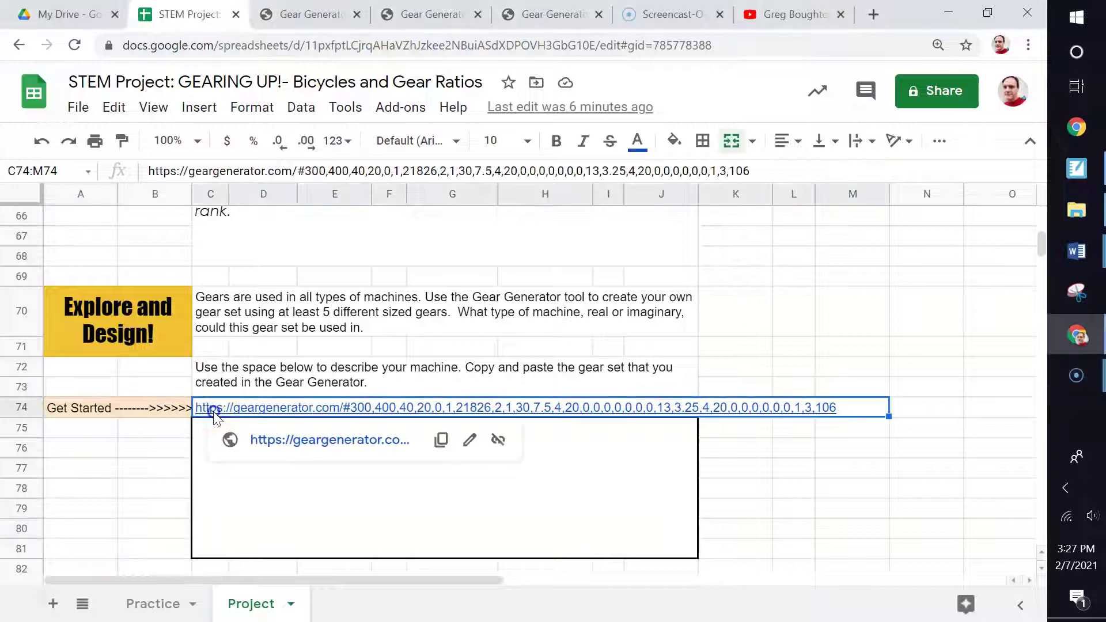
left_click(266, 441)
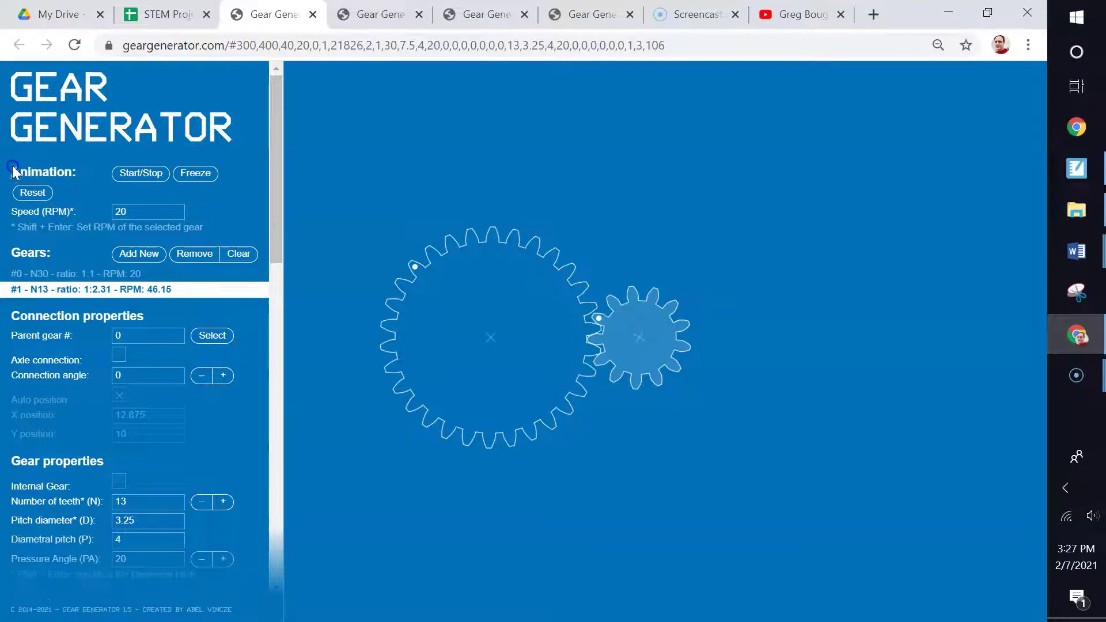
Step: Animate the gears and set the driving gear's speed to 15 RPM, then stop the animation
left_click(140, 174)
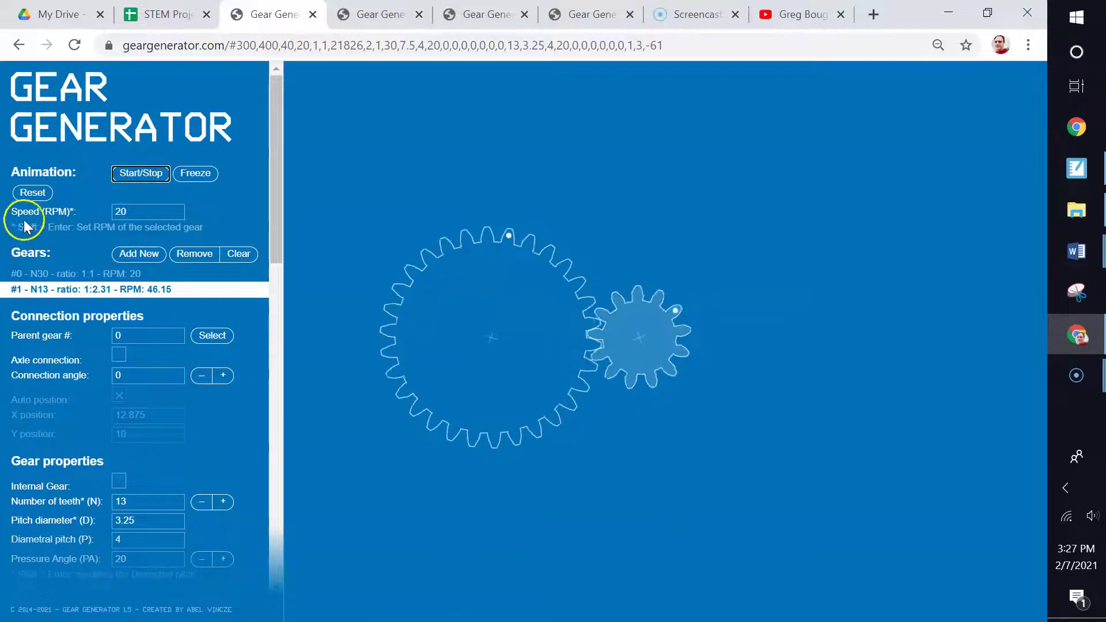
left_click(107, 211)
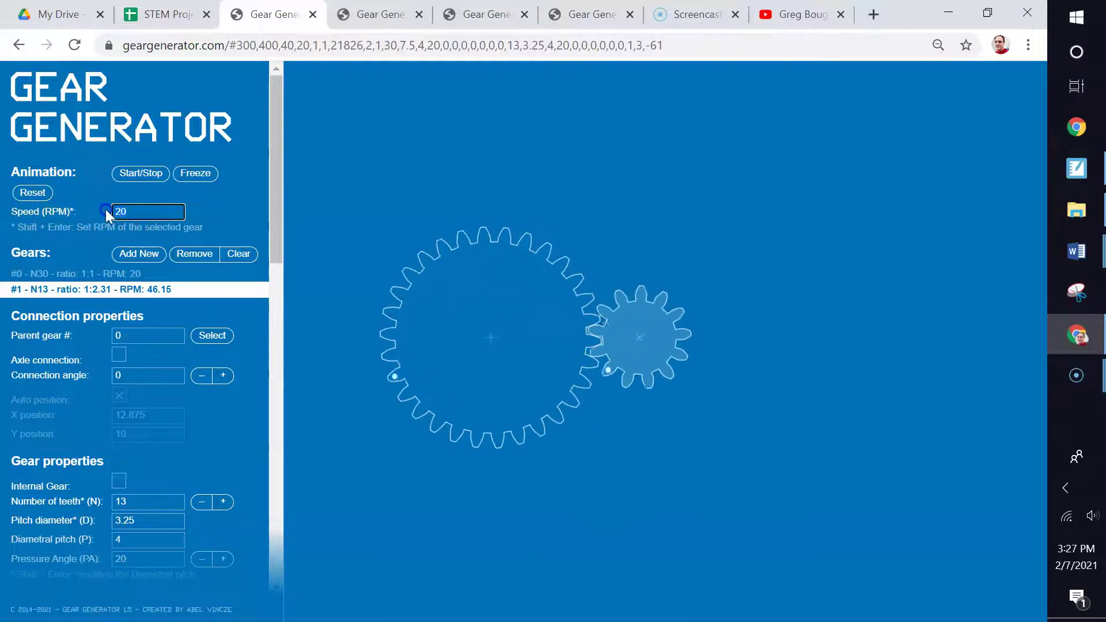
type("50")
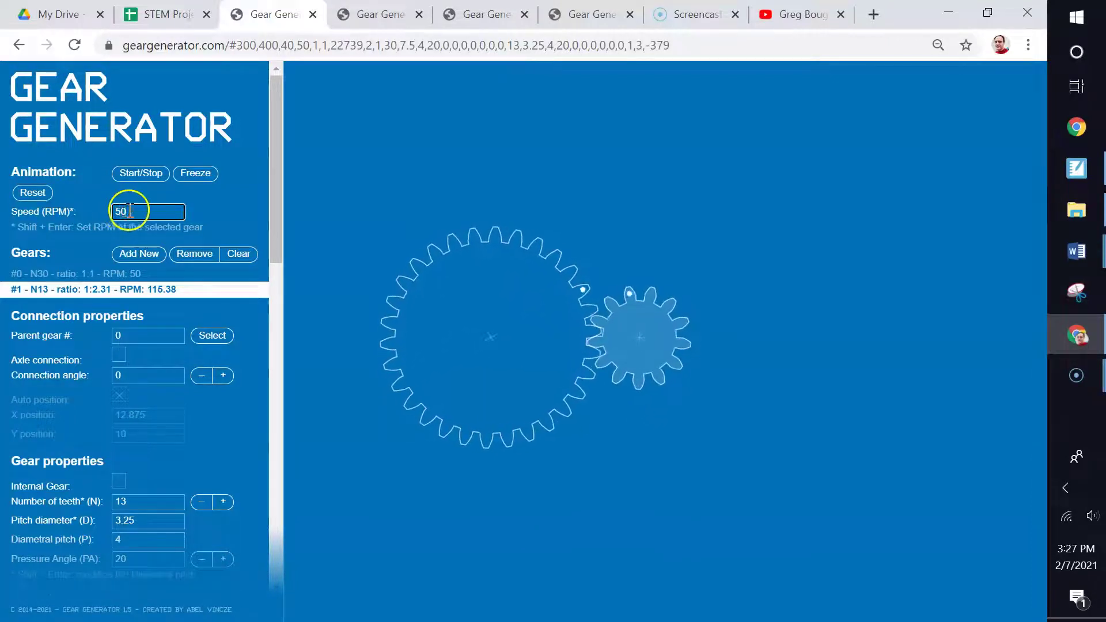
double_click(114, 212)
type("15")
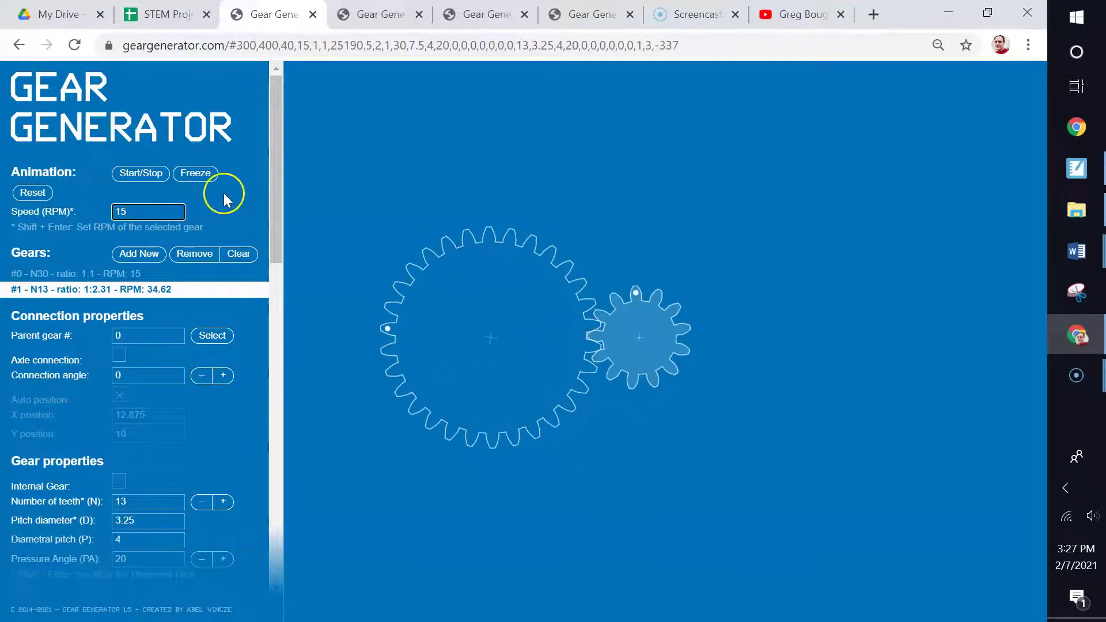
left_click(201, 173)
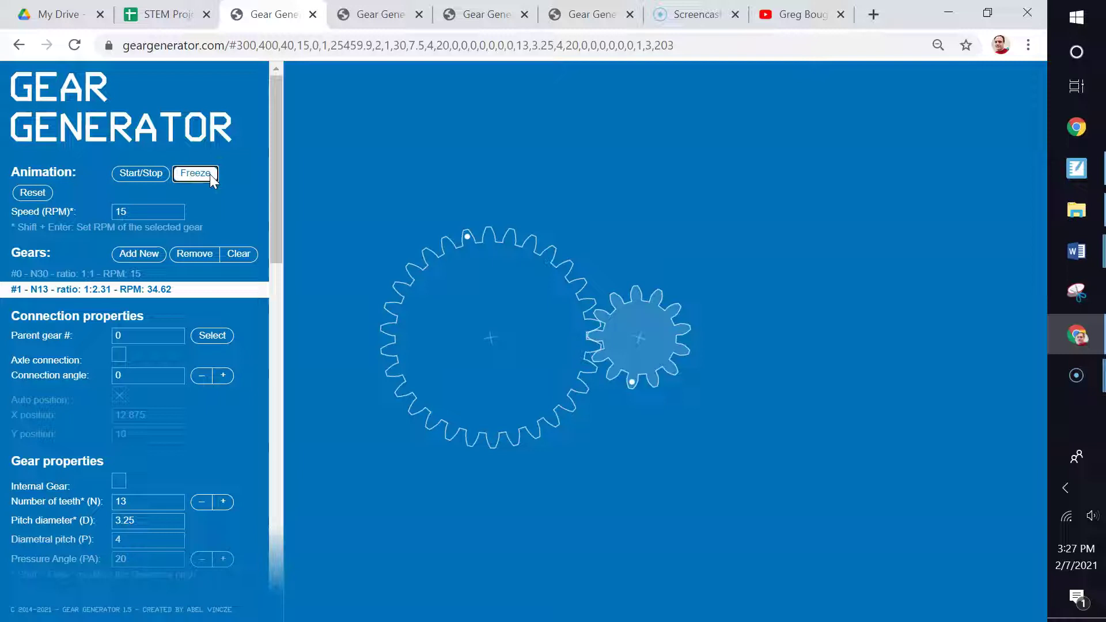
left_click(155, 174)
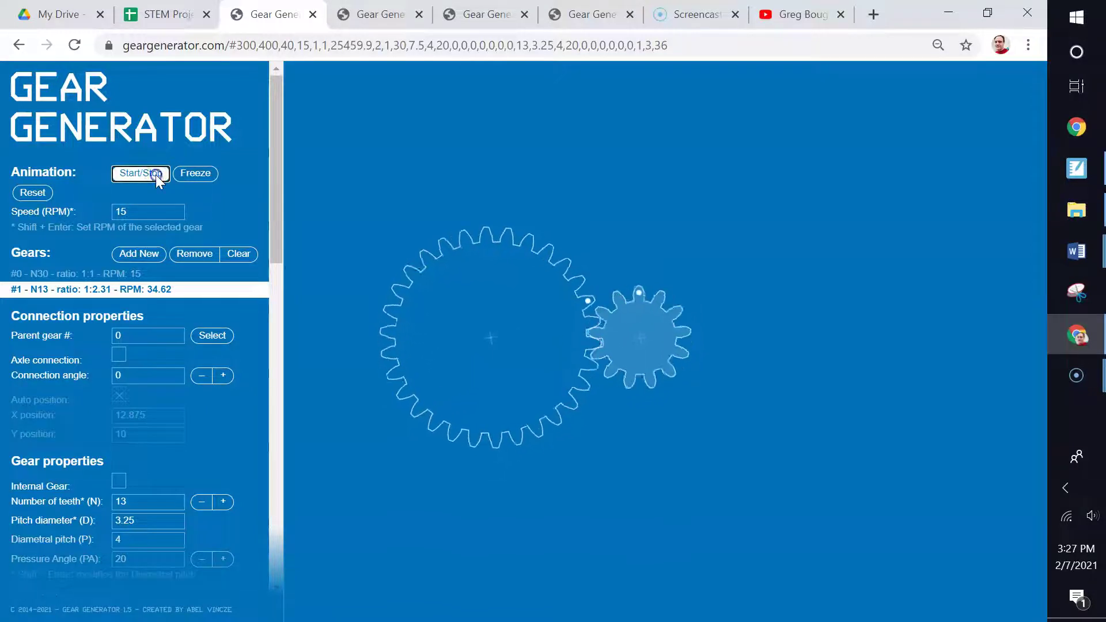
left_click(221, 209)
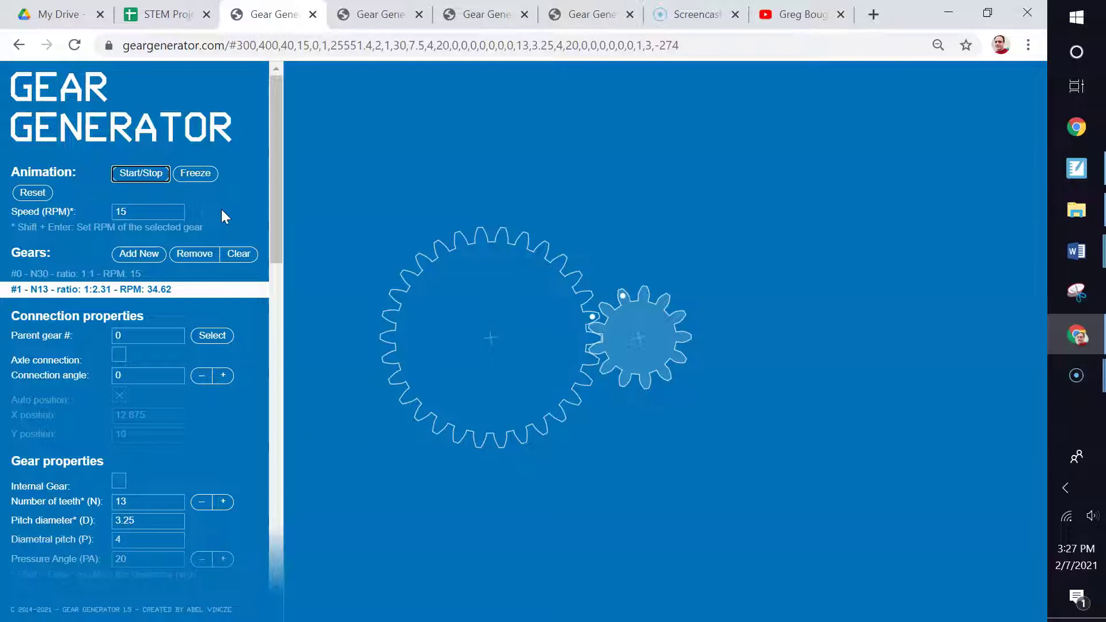
Step: Select the large and small gears on the canvas in turn to compare their properties
left_click(33, 192)
left_click(45, 257)
left_click(479, 342)
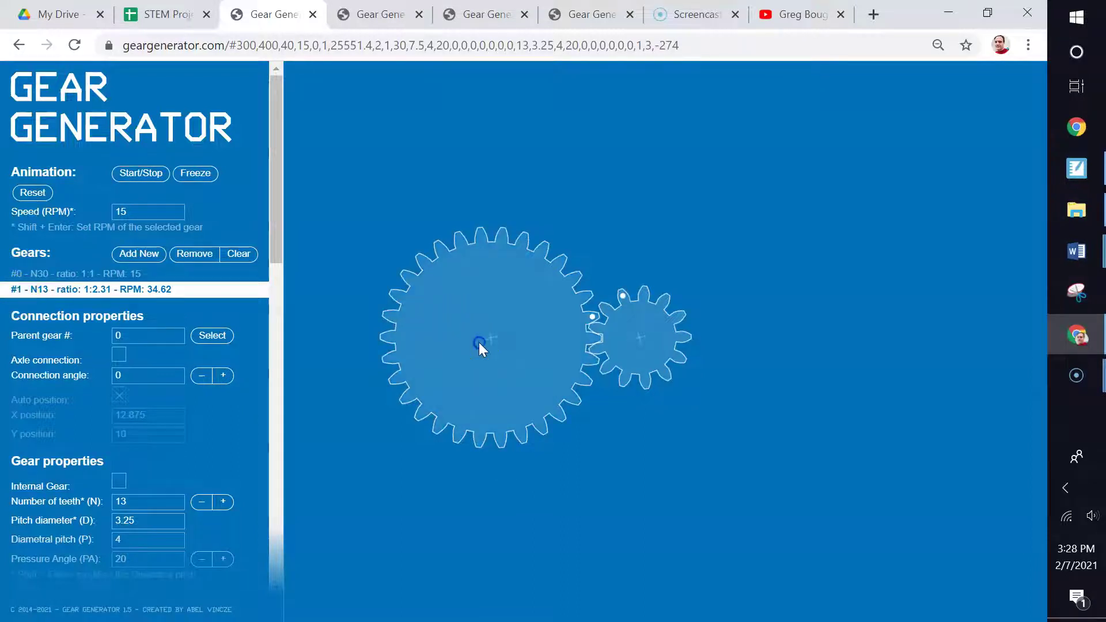
left_click(663, 347)
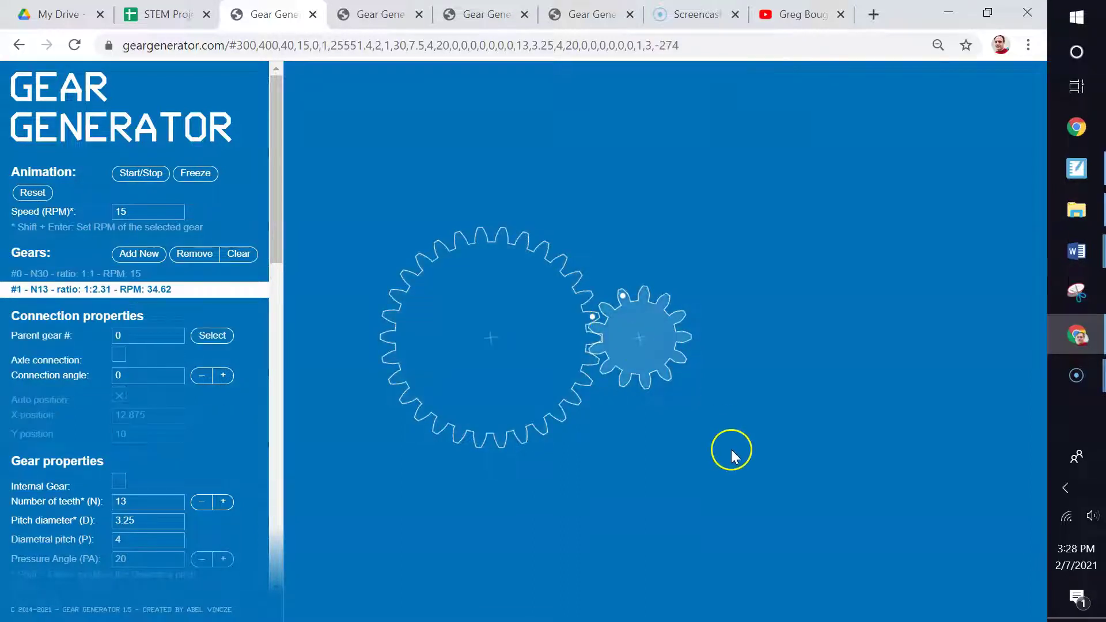
left_click(548, 376)
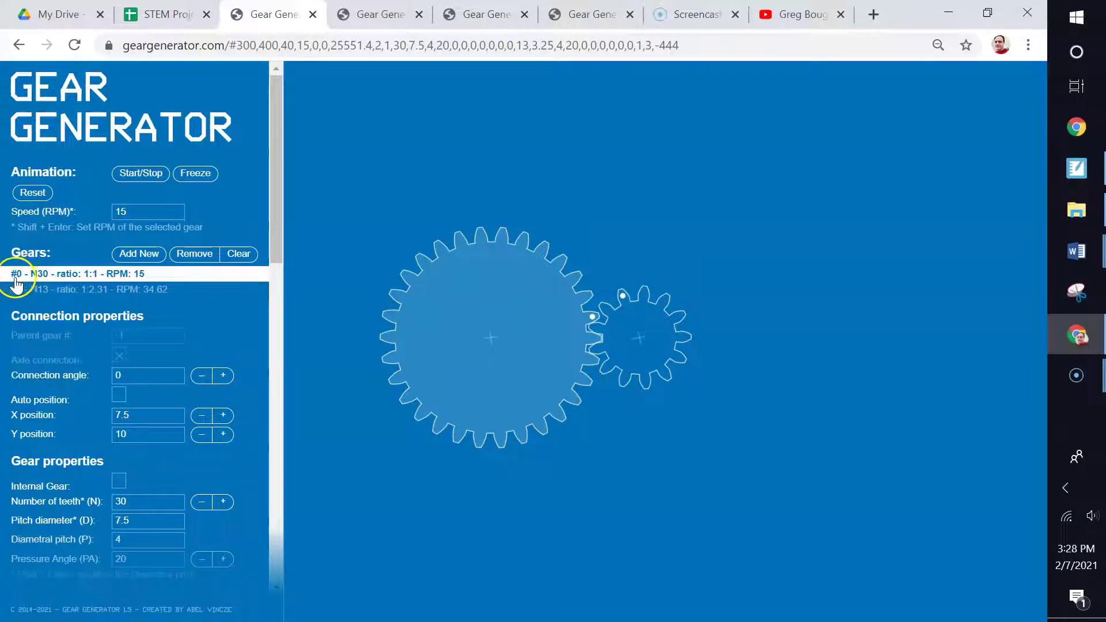
left_click(152, 281)
left_click(646, 344)
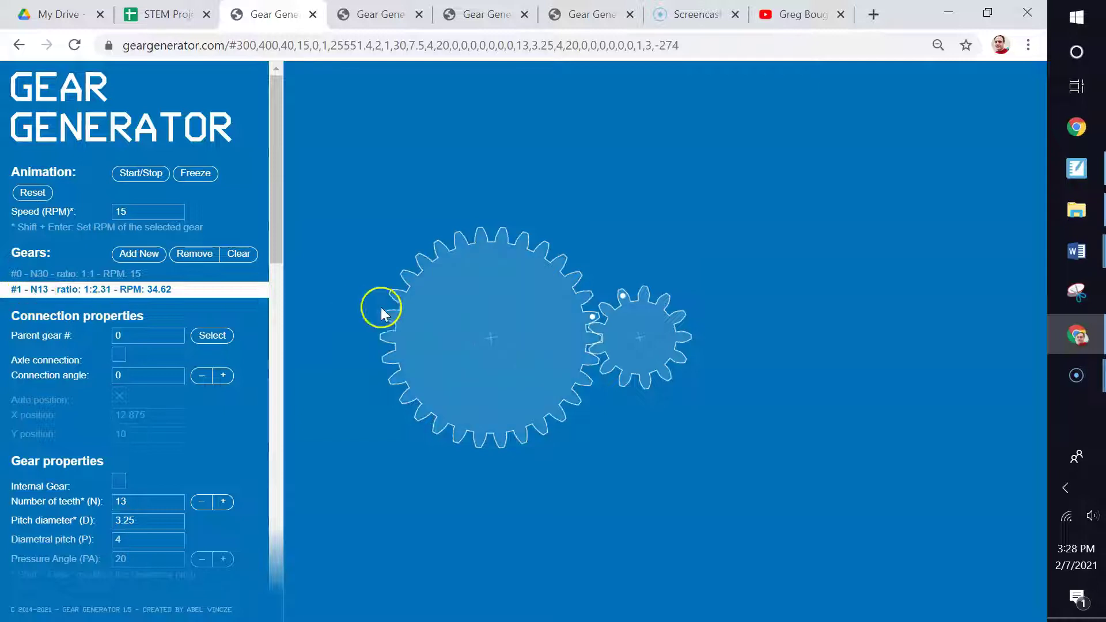
left_click(468, 341)
left_click(666, 363)
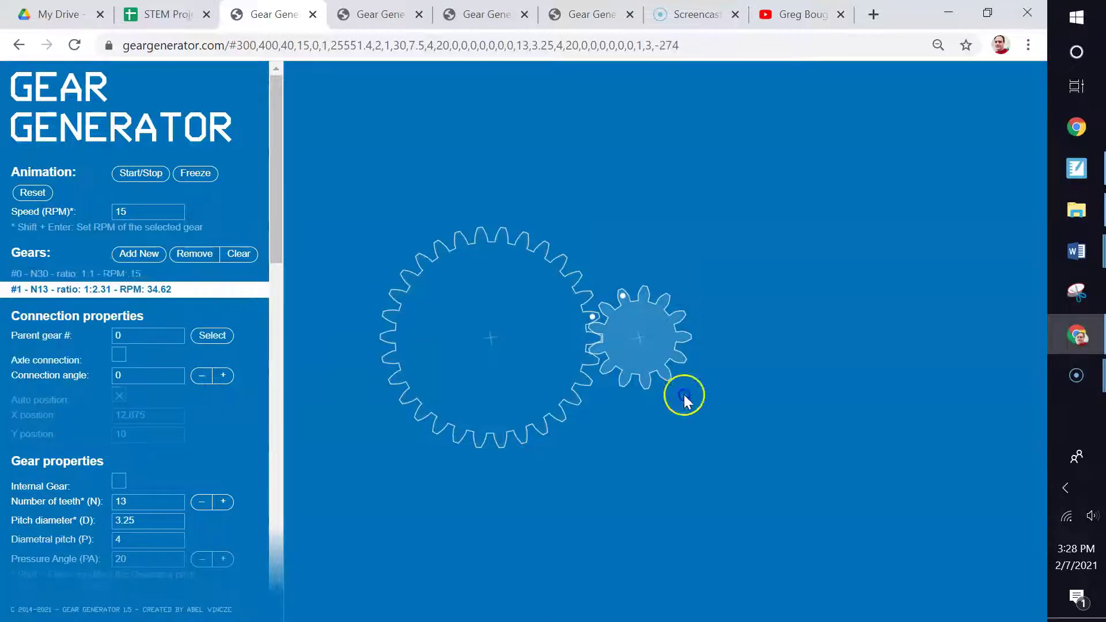
Step: Select gear #0, the 30-tooth driver, from the Gears list
left_click(71, 273)
left_click(71, 289)
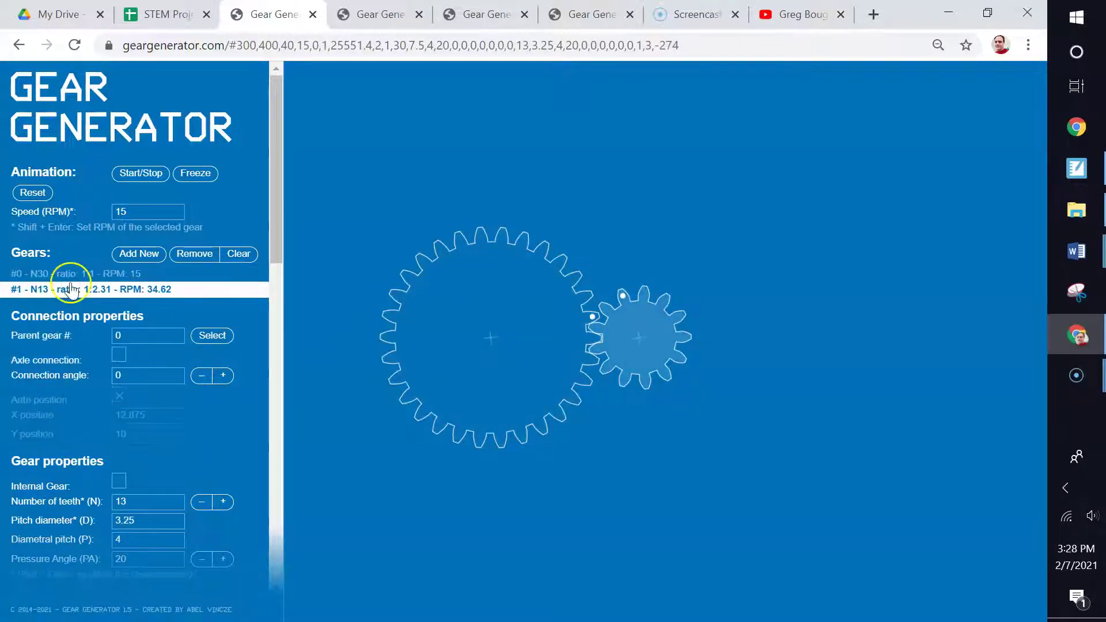
left_click(70, 273)
left_click(70, 290)
left_click(20, 275)
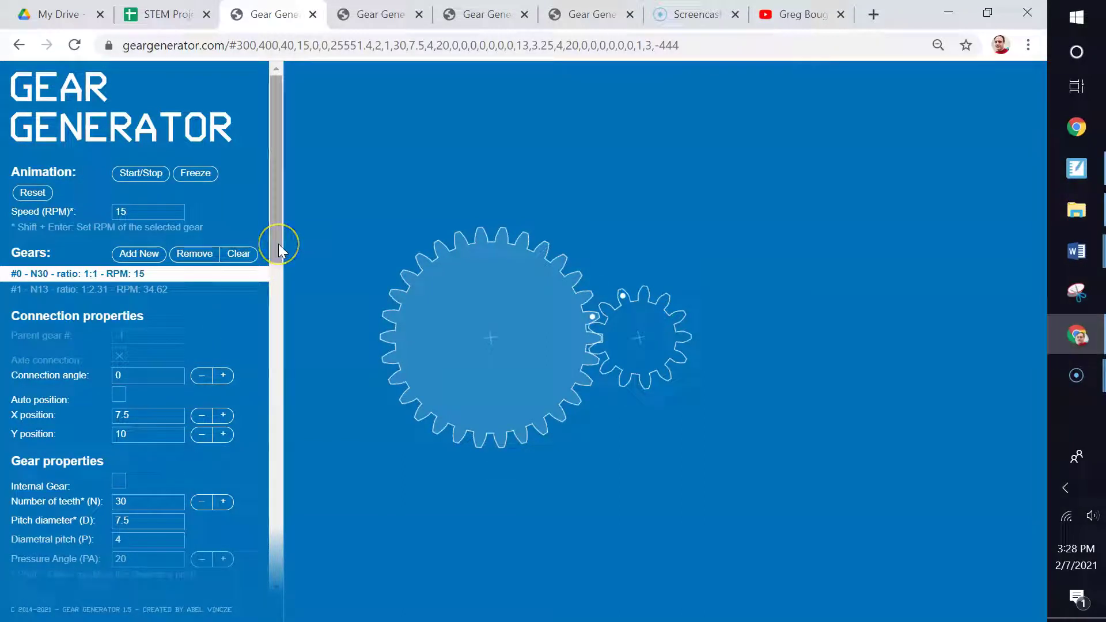
Step: Raise the connection angle to 15° and bring it back to 0
left_click_drag(278, 243, 278, 299)
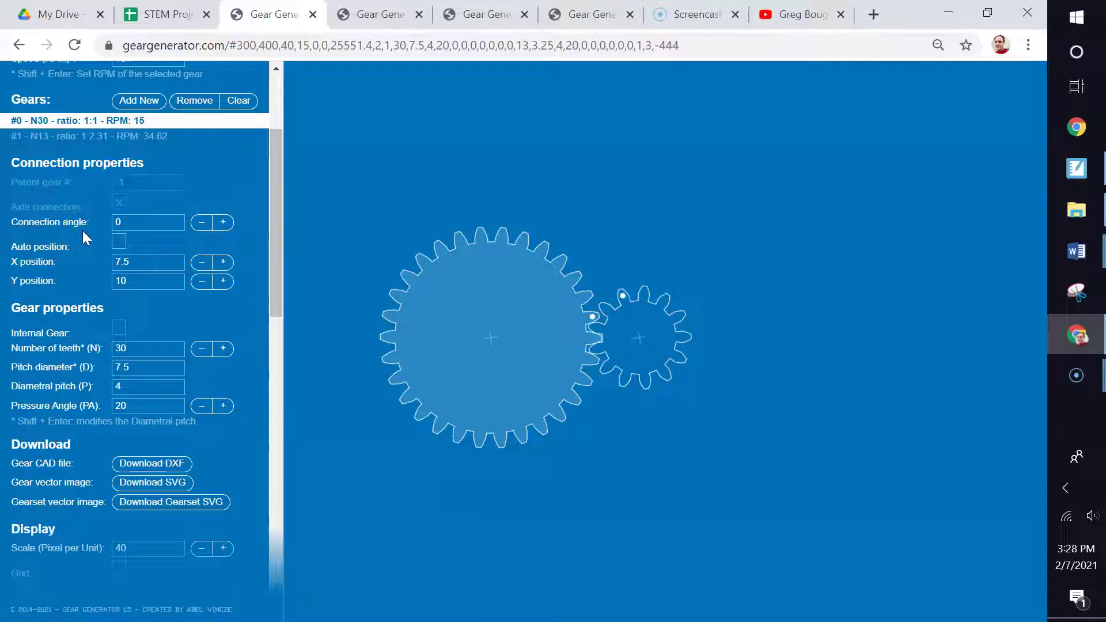
left_click(254, 236)
left_click(223, 222)
left_click(224, 222)
left_click(223, 221)
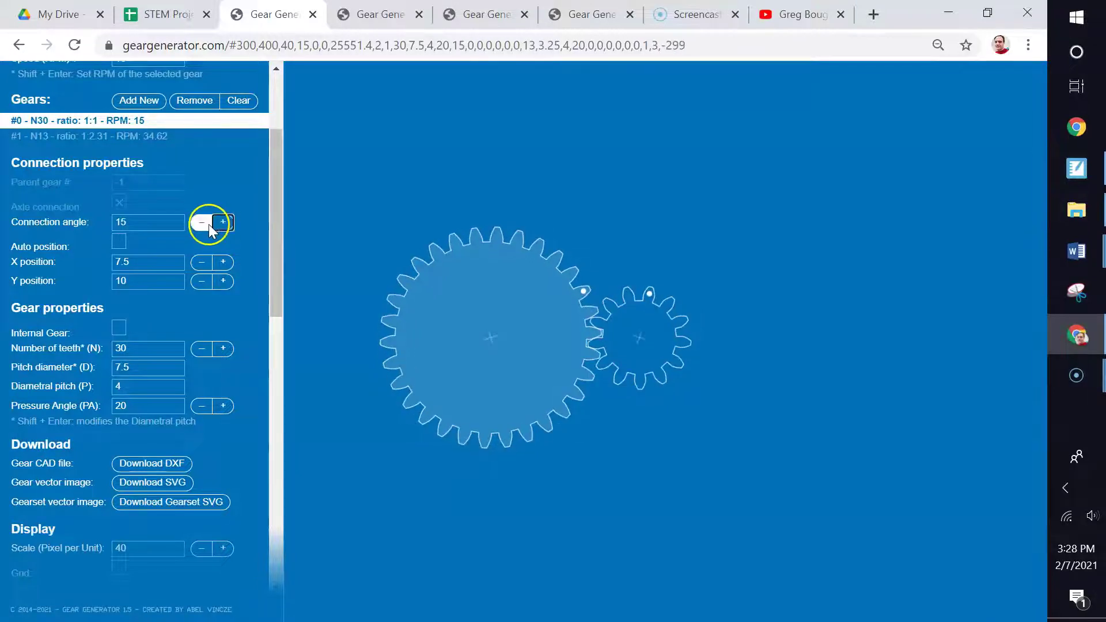
left_click(206, 223)
left_click(207, 224)
left_click(207, 223)
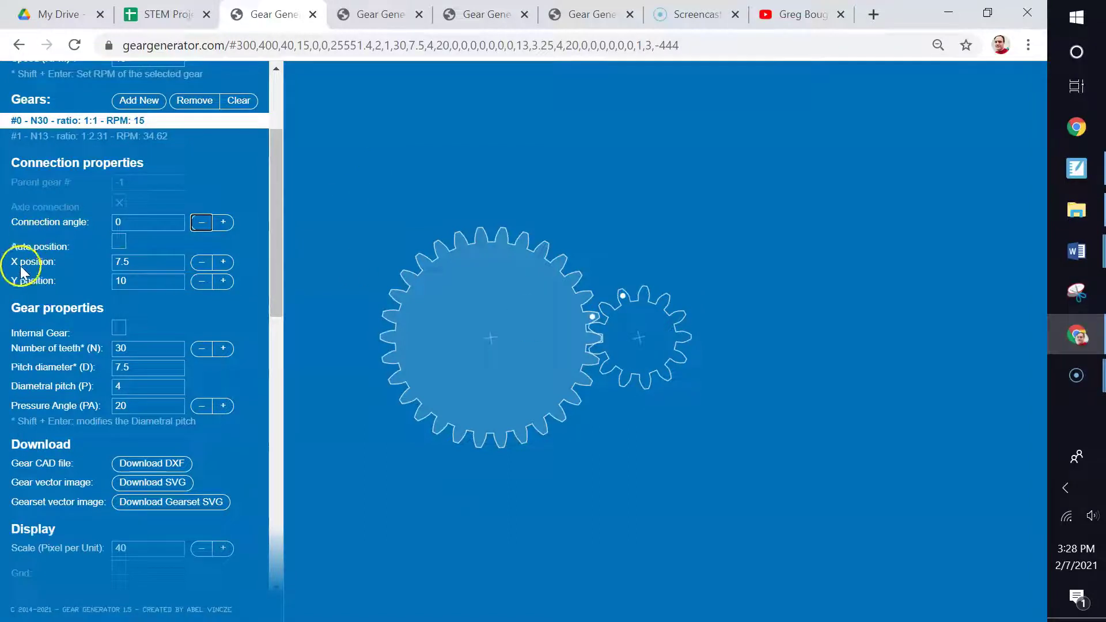
Step: Move the large gear's position to X 9.5 and Y 10.25
left_click(223, 264)
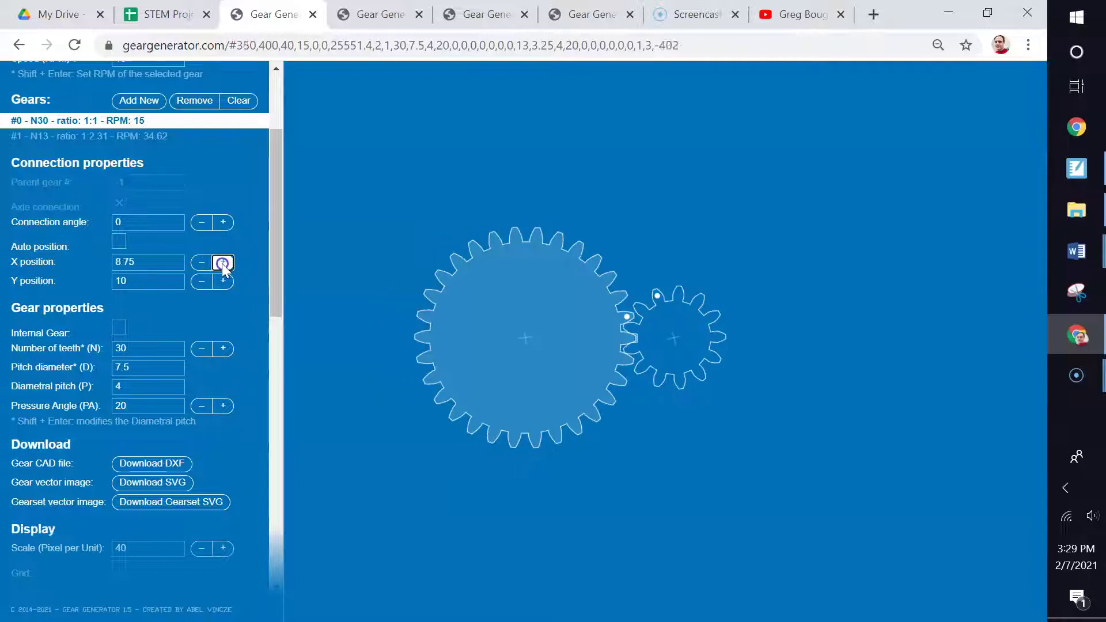
left_click(222, 263)
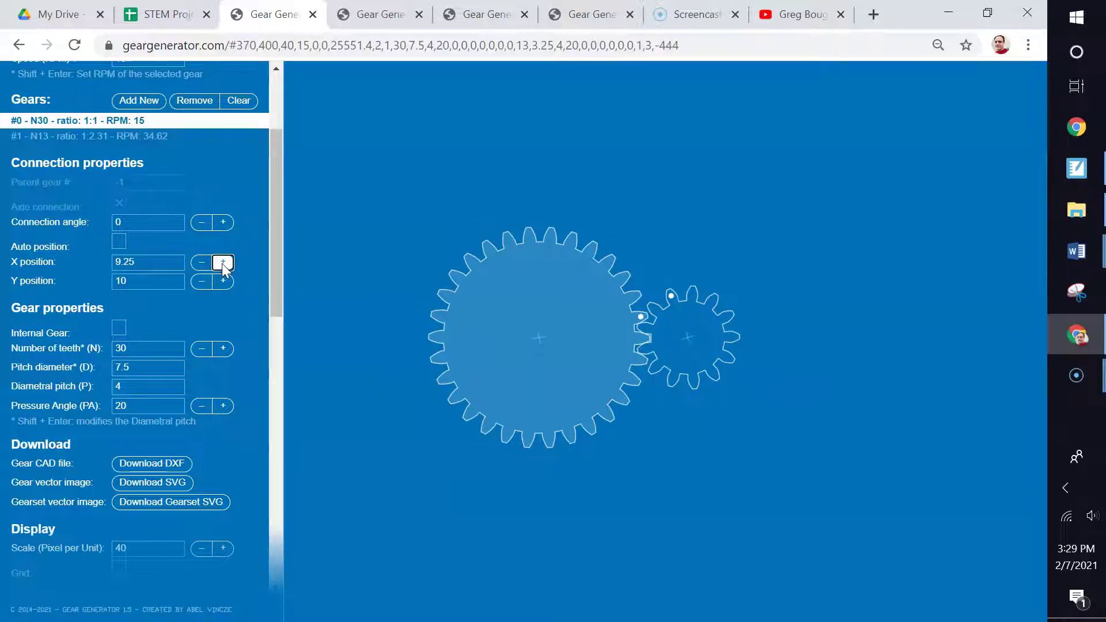
left_click(206, 264)
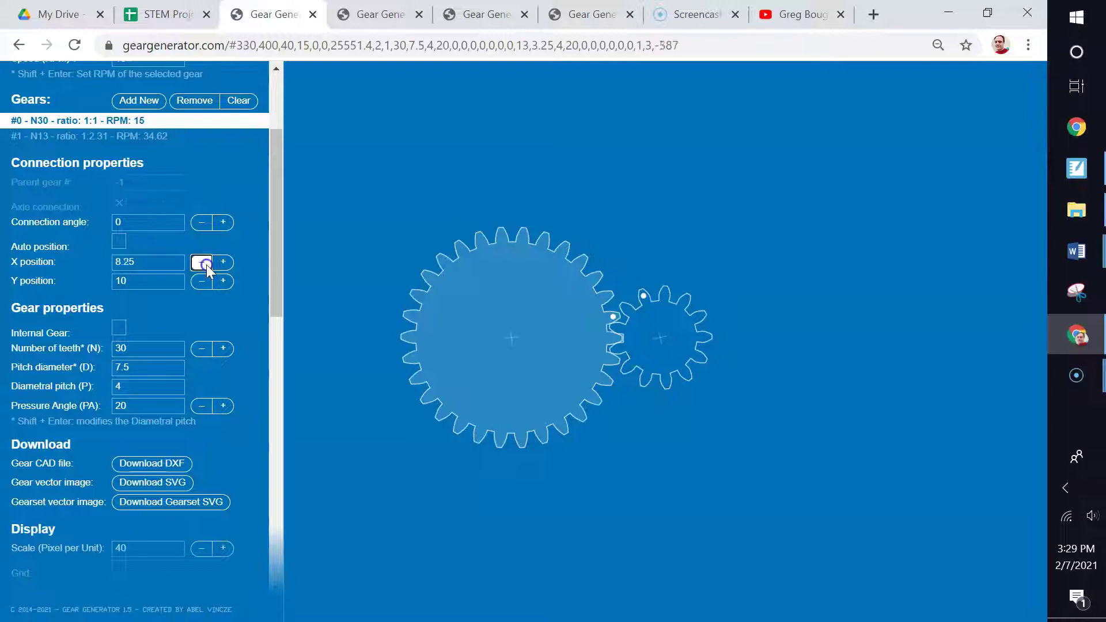
left_click(206, 264)
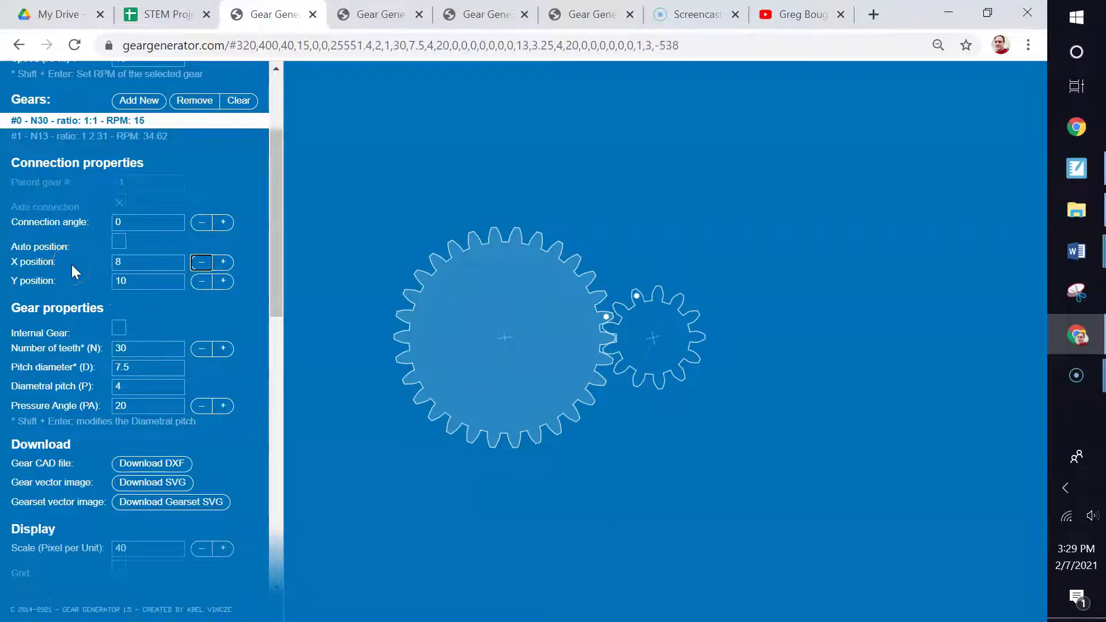
left_click(224, 264)
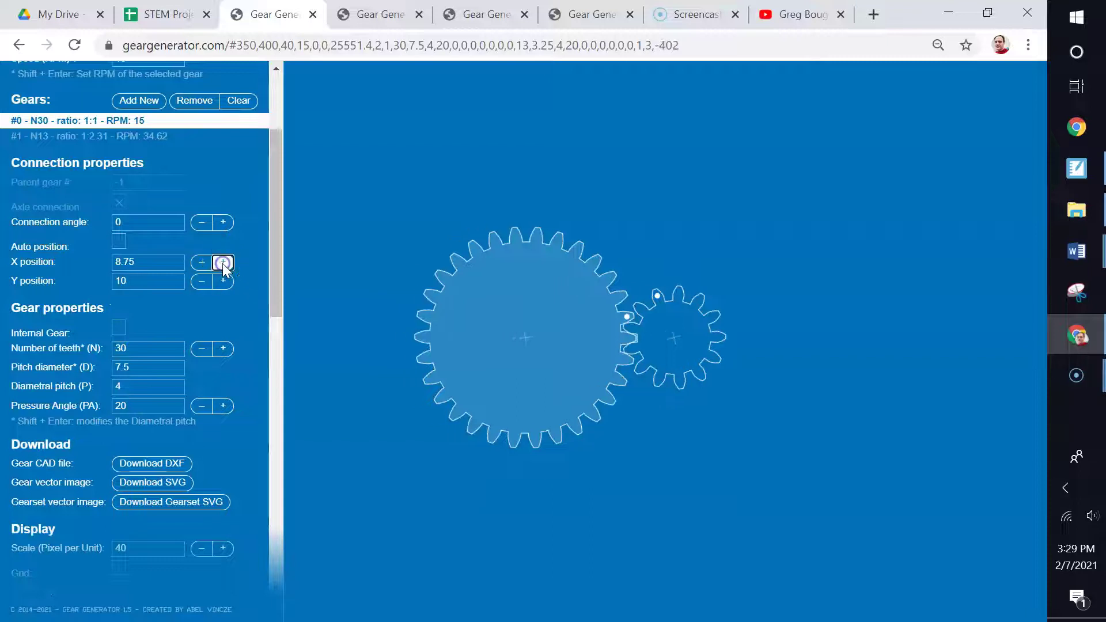
left_click(224, 264)
left_click(224, 264)
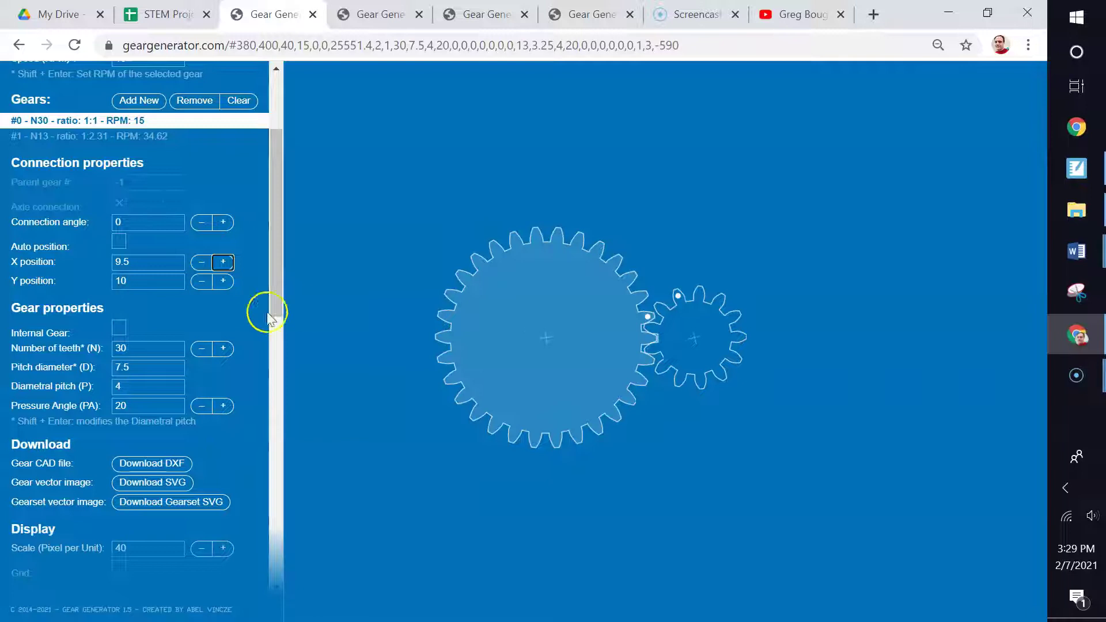
left_click(224, 281)
left_click(223, 281)
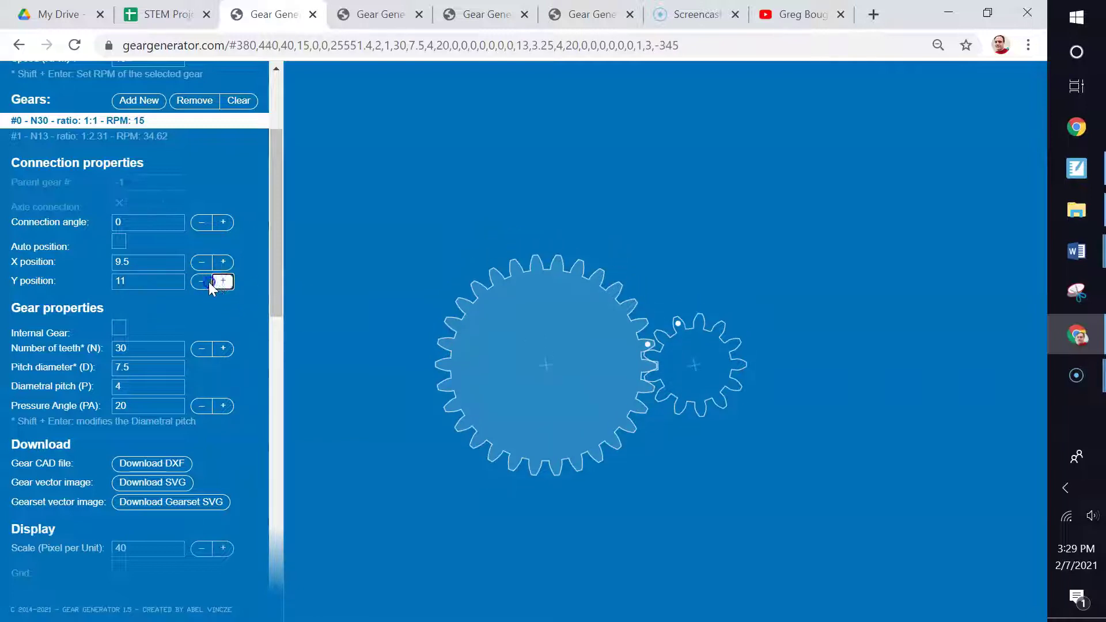
left_click(202, 282)
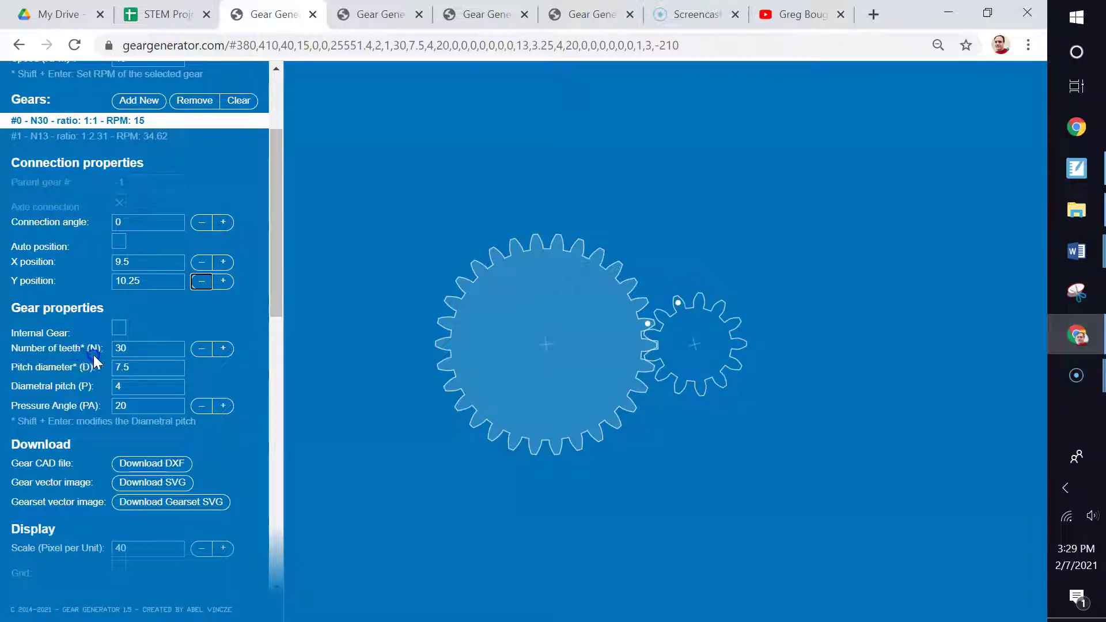
double_click(142, 352)
type("50")
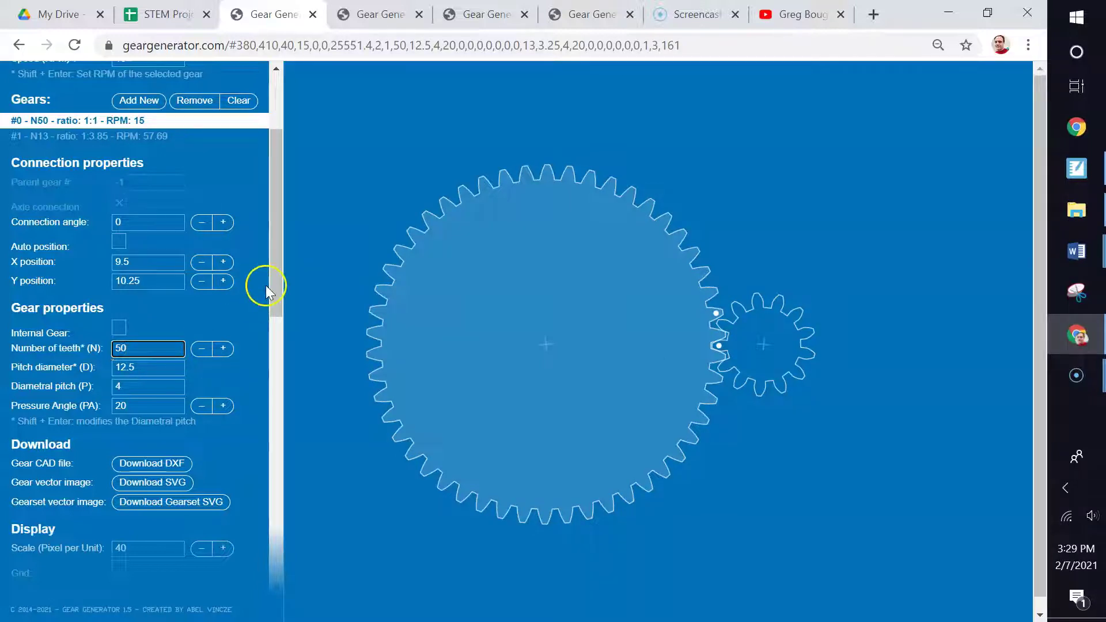
left_click_drag(272, 285, 278, 219)
left_click(134, 173)
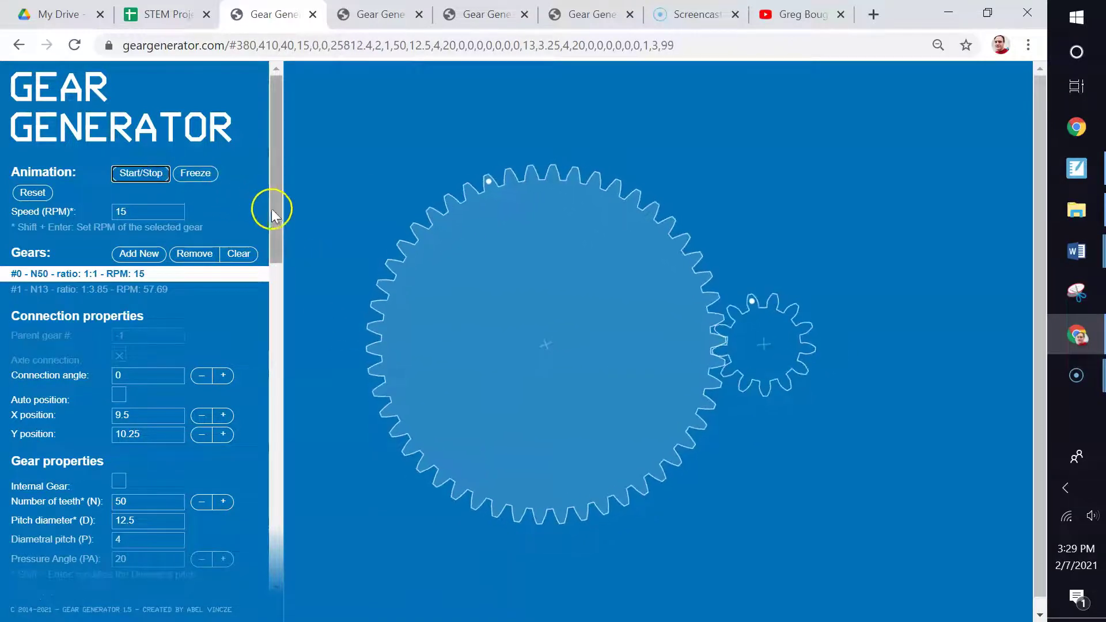
left_click_drag(271, 208, 278, 307)
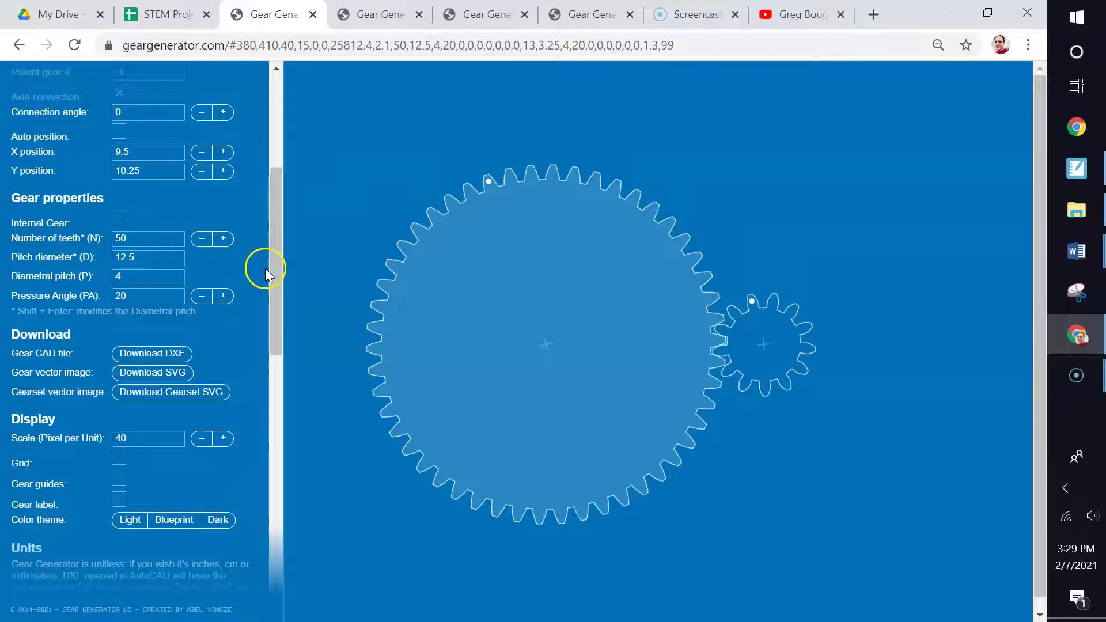
Step: Try a scale of 25, then apply a drawing scale of 40
left_click_drag(280, 285, 275, 329)
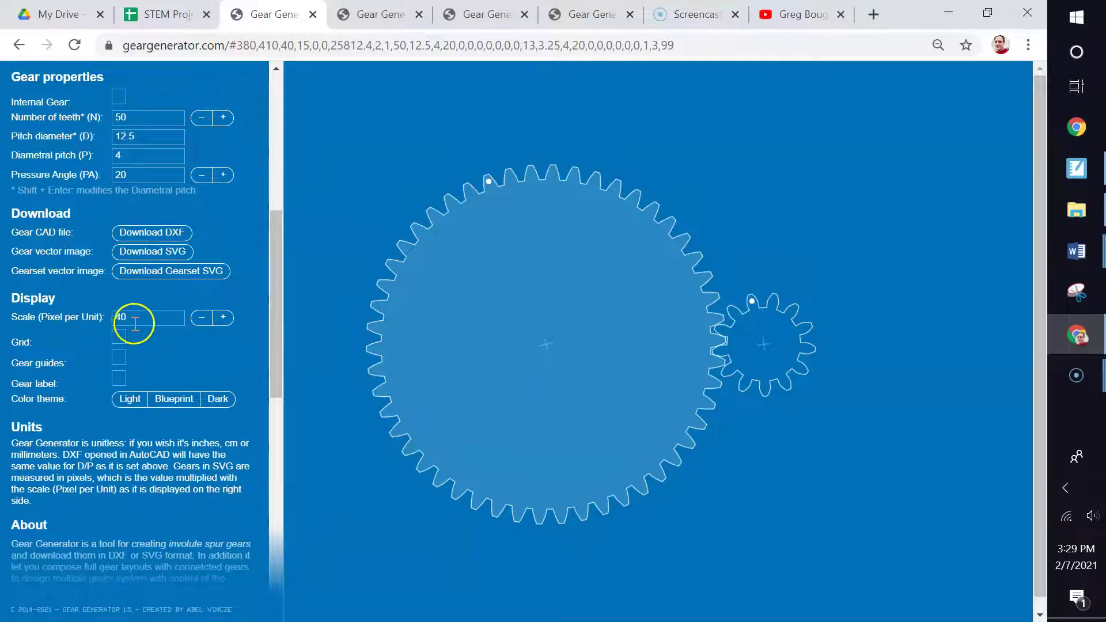
left_click(201, 319)
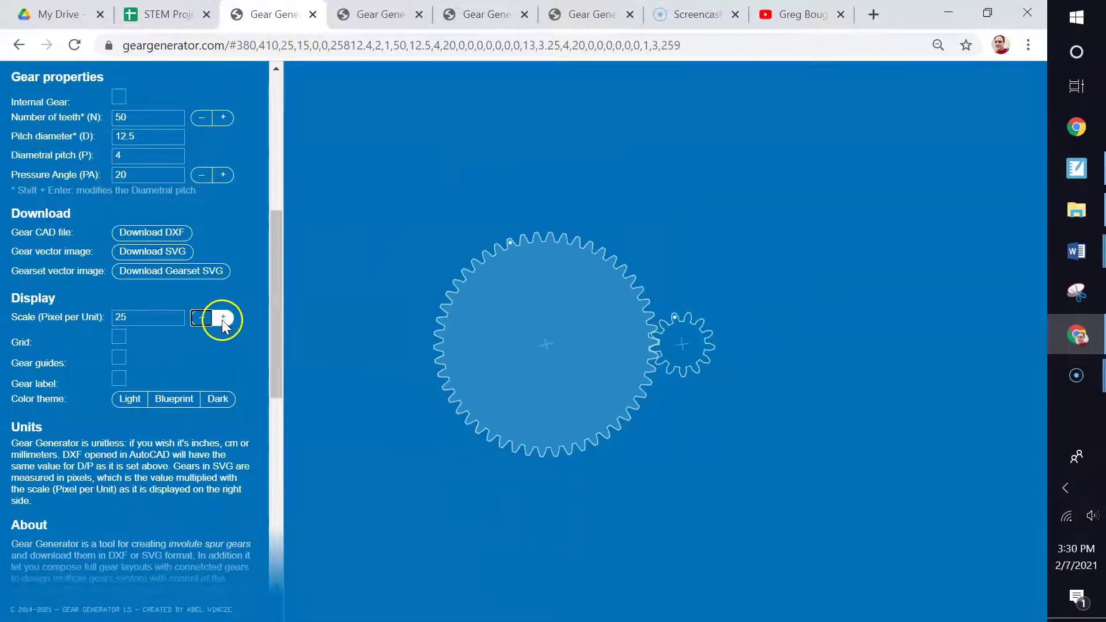
left_click(222, 320)
left_click(95, 318)
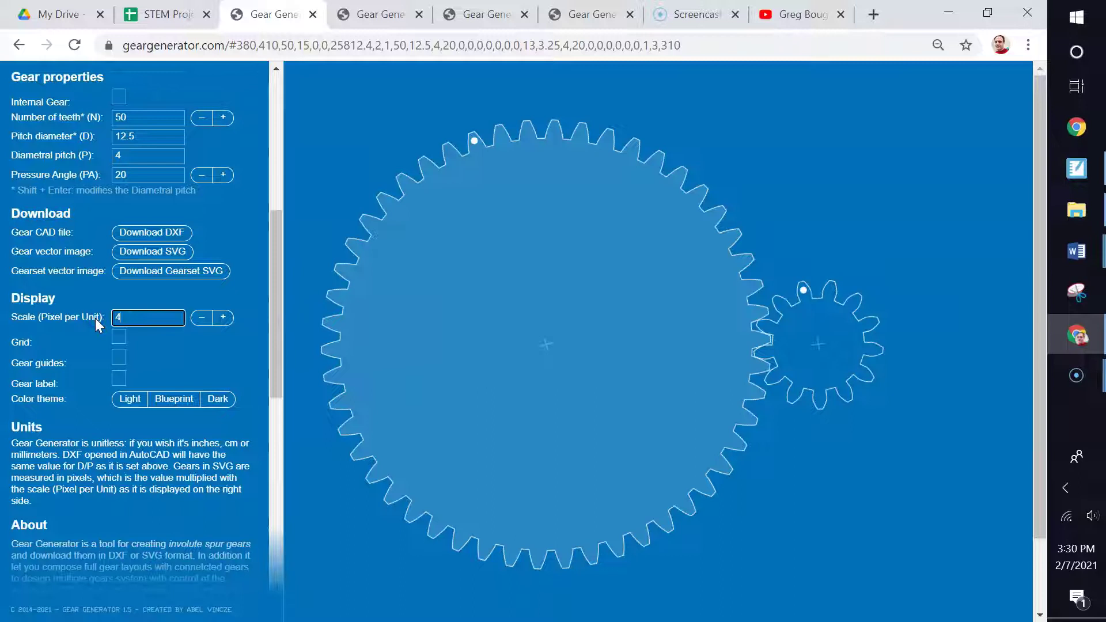
key("Return")
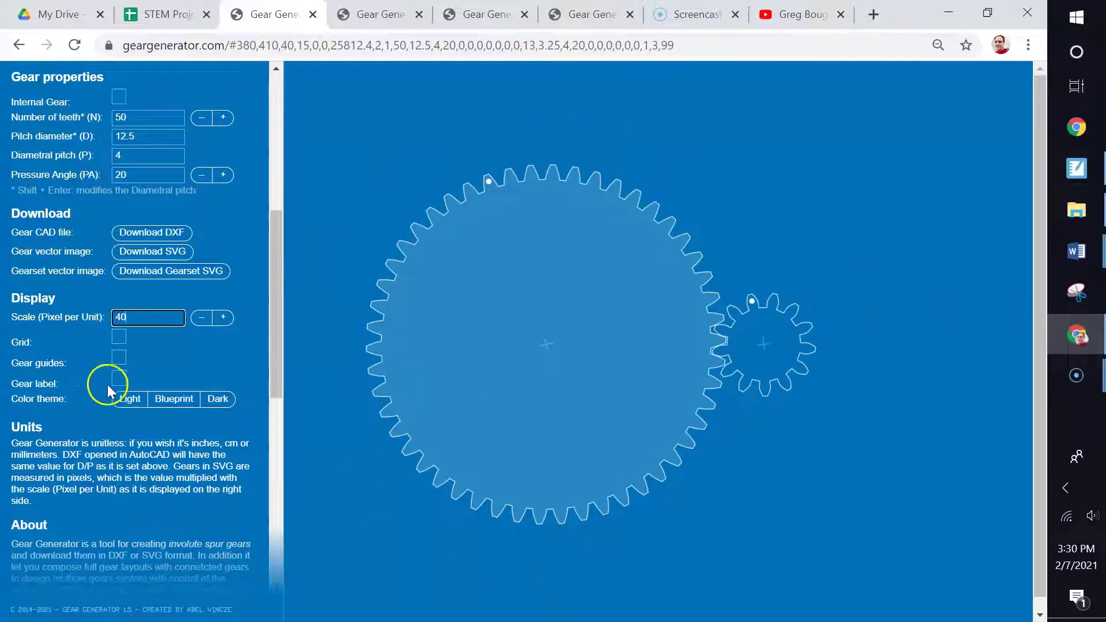
Step: Toggle the grid, gear guides and gear labels, leaving all three off
left_click(118, 336)
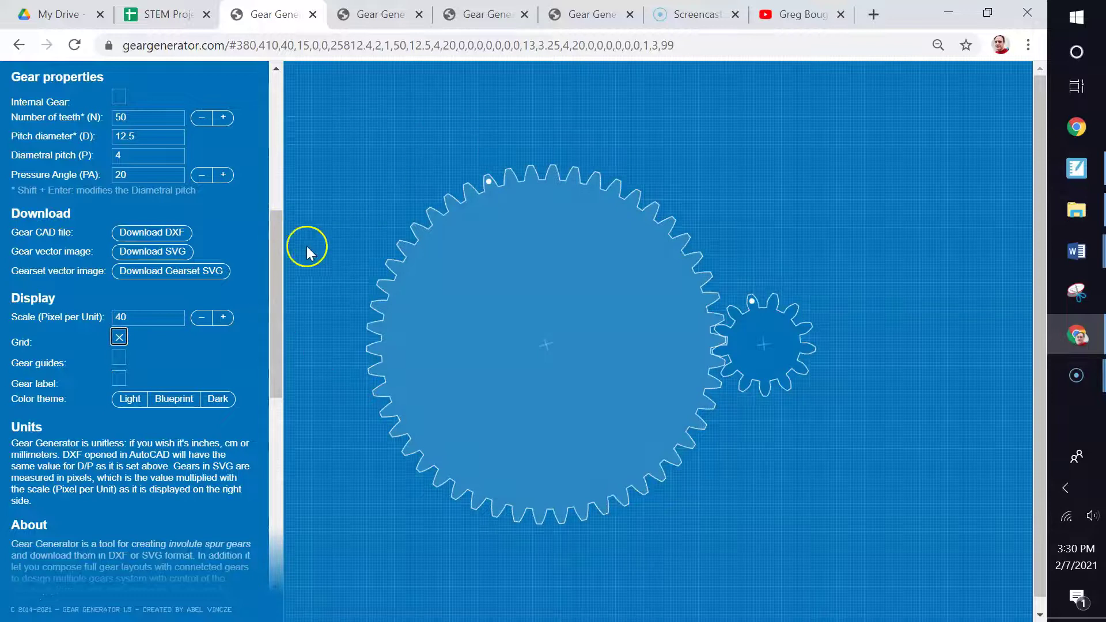
left_click(119, 338)
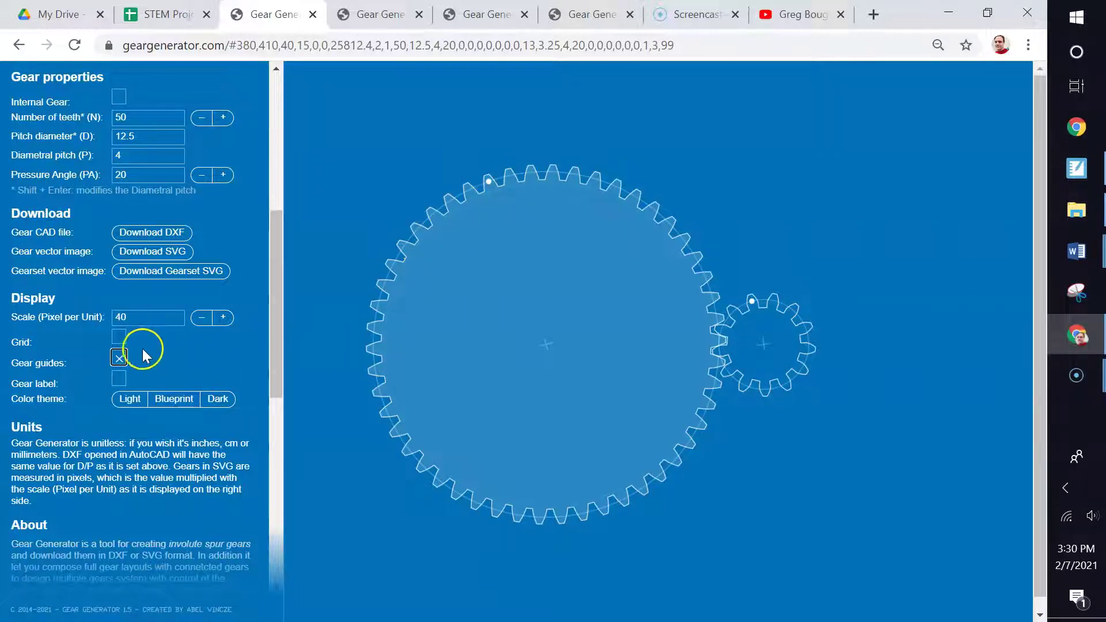
left_click(118, 358)
left_click(120, 379)
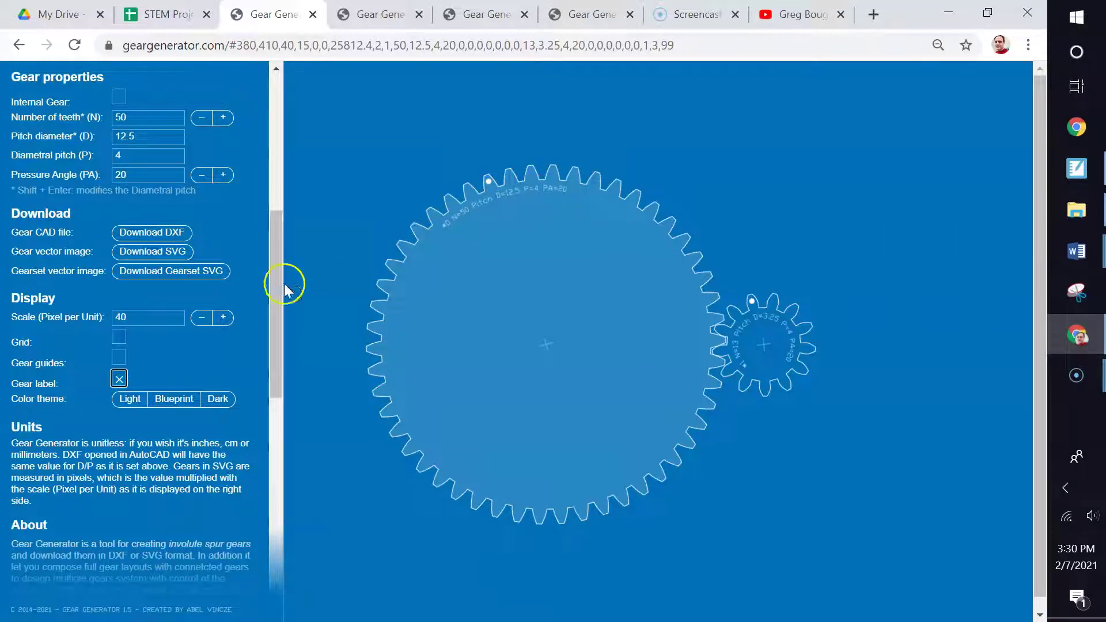
left_click(119, 378)
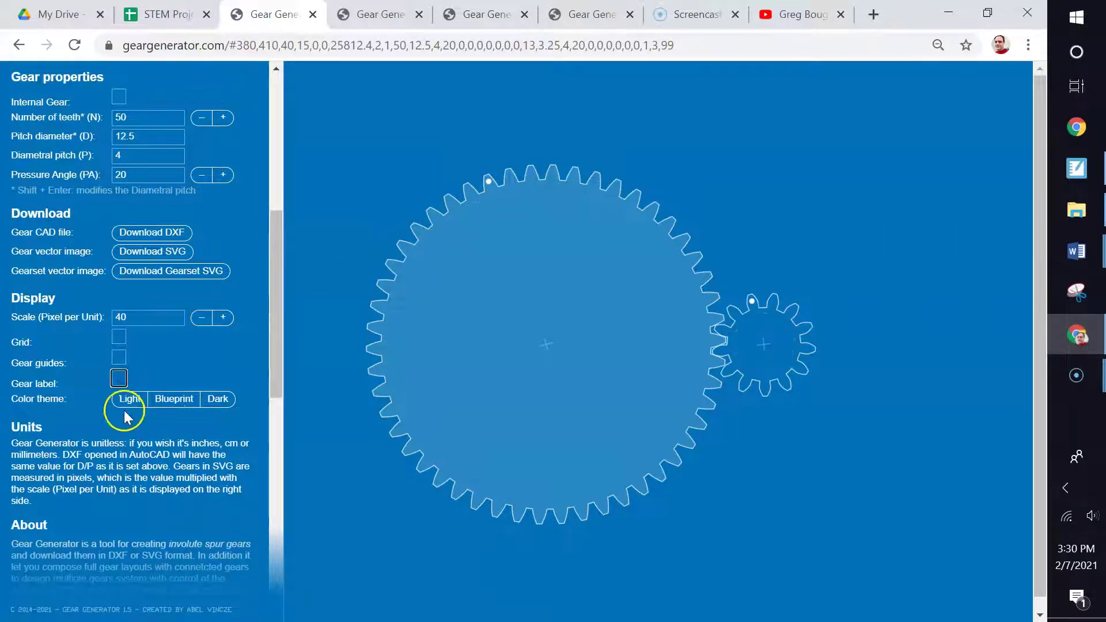
Step: Compare the Light, Blueprint and Dark colour themes, settling on Light
left_click(130, 399)
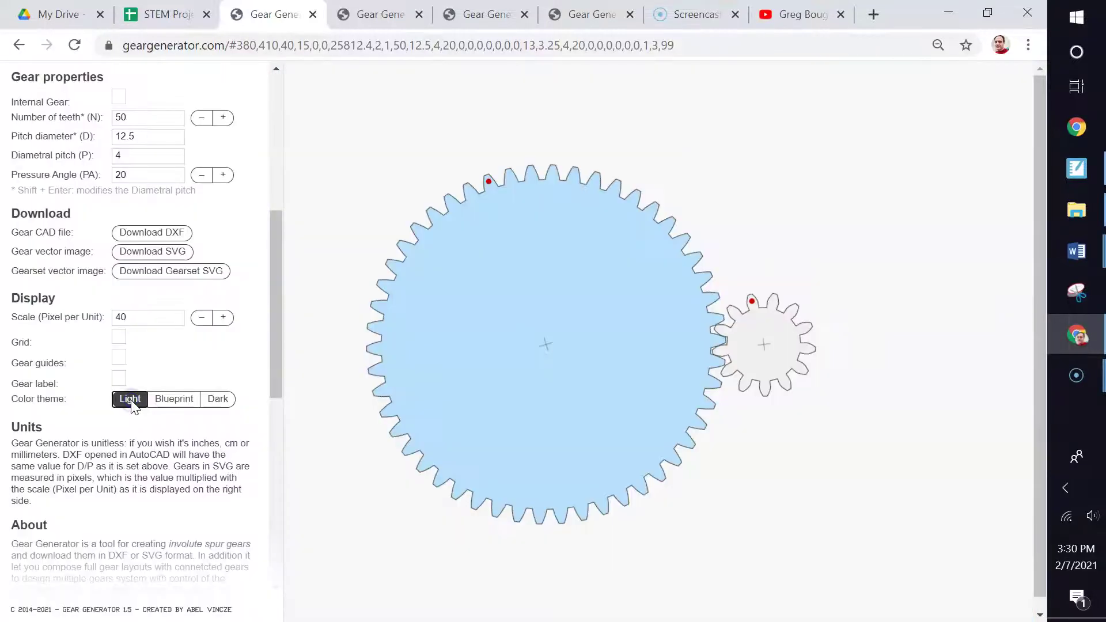
left_click(174, 399)
left_click(216, 400)
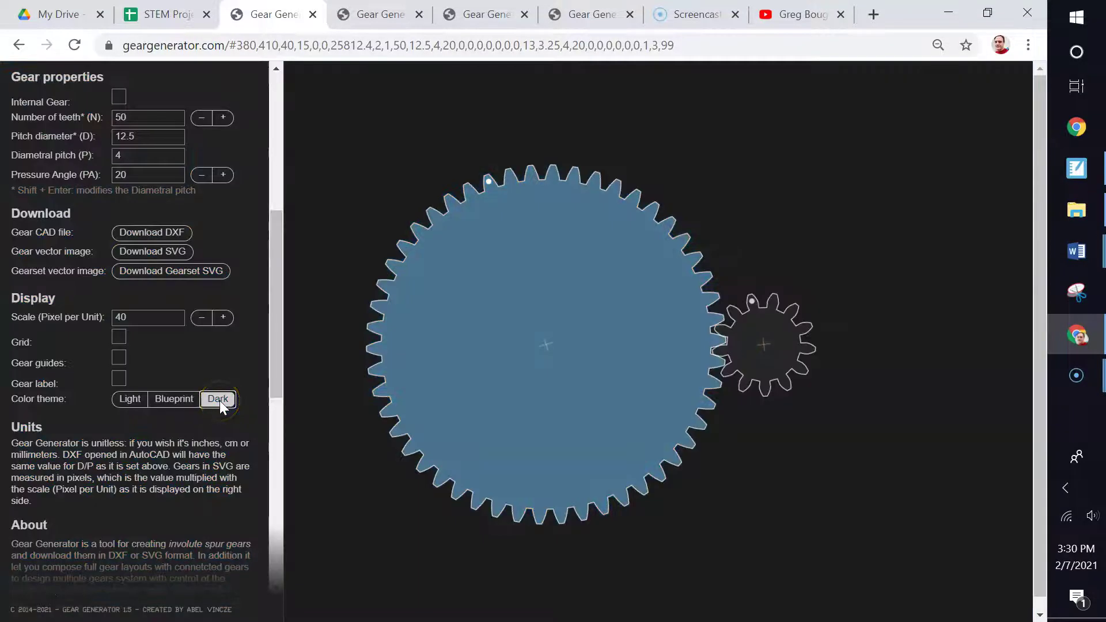
left_click(130, 400)
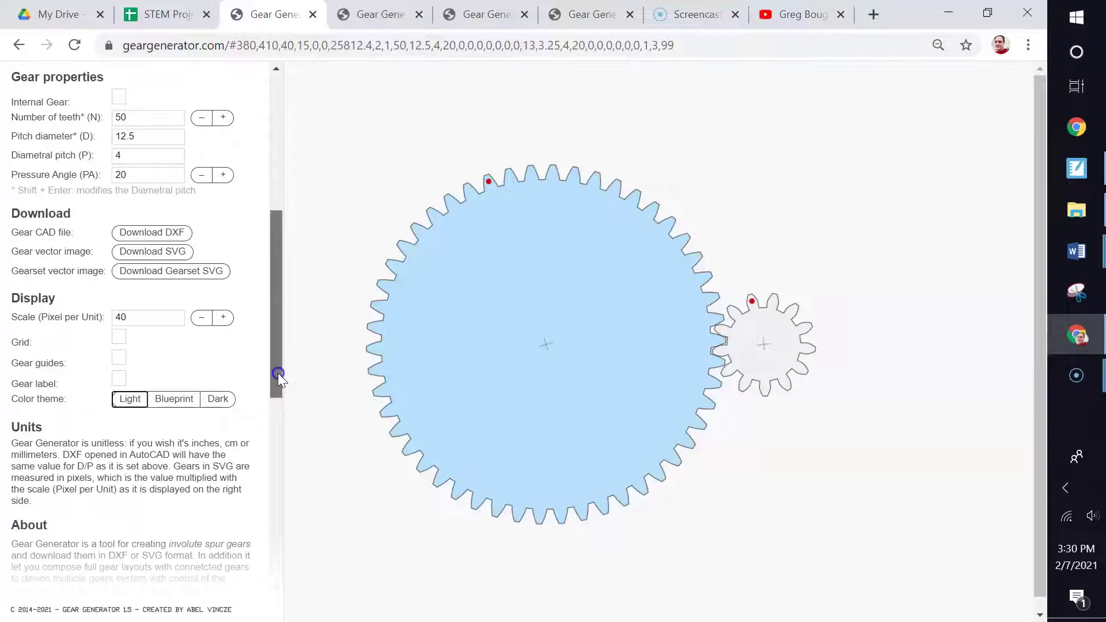
left_click_drag(278, 372, 284, 230)
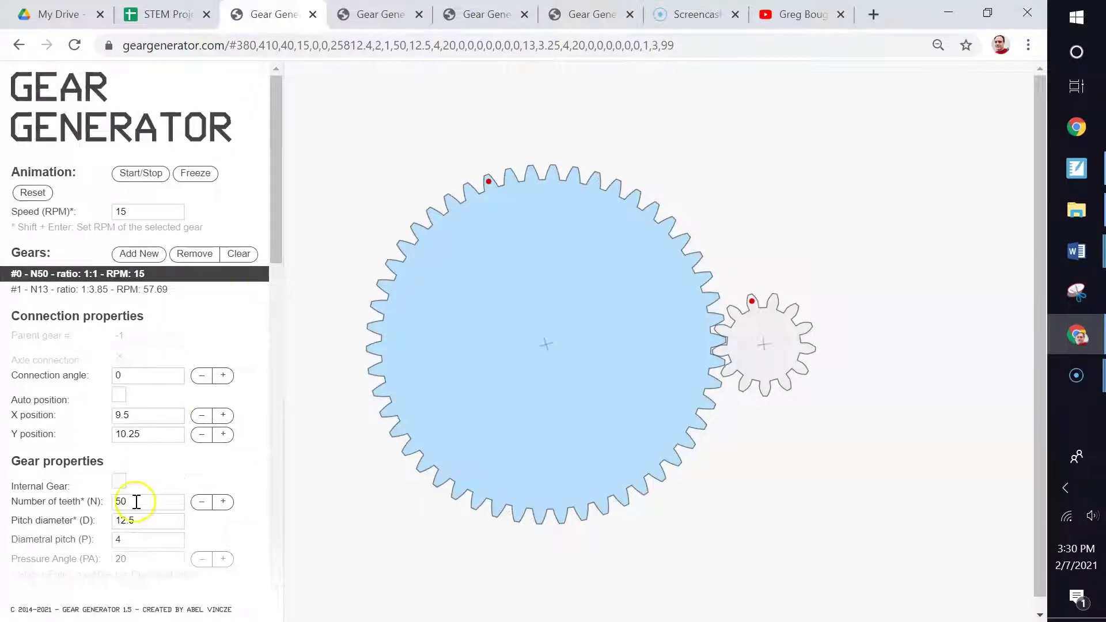
Step: Set the large gear's number of teeth to 25
double_click(118, 501)
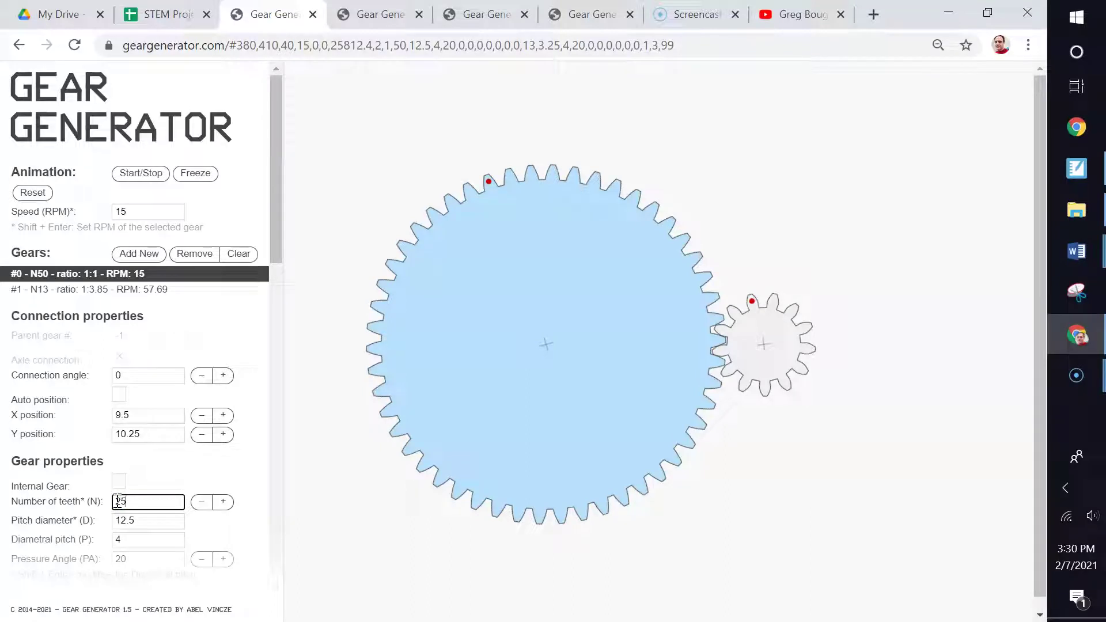
type("25")
key("Return")
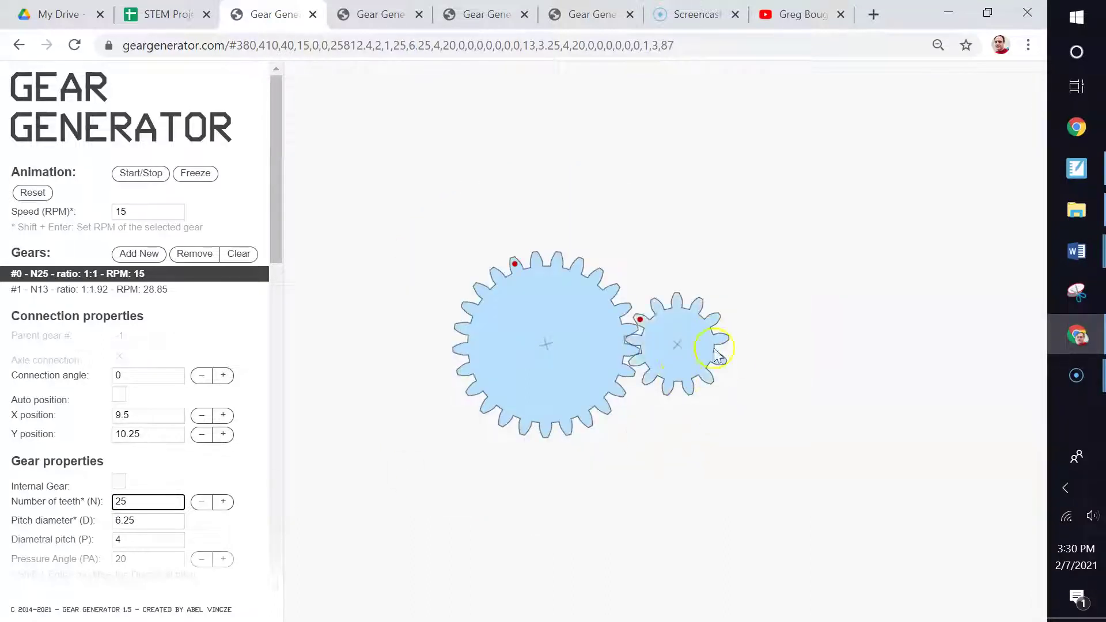
Step: Select the 13-tooth gear and set its connection angle to 15°
left_click(684, 353)
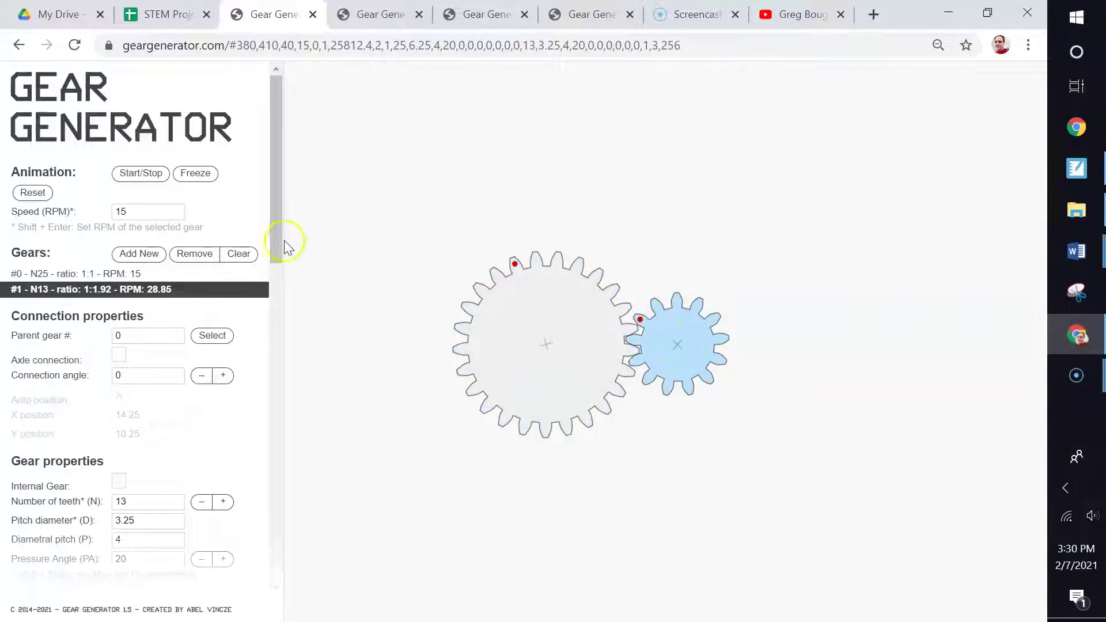
left_click_drag(276, 238, 274, 265)
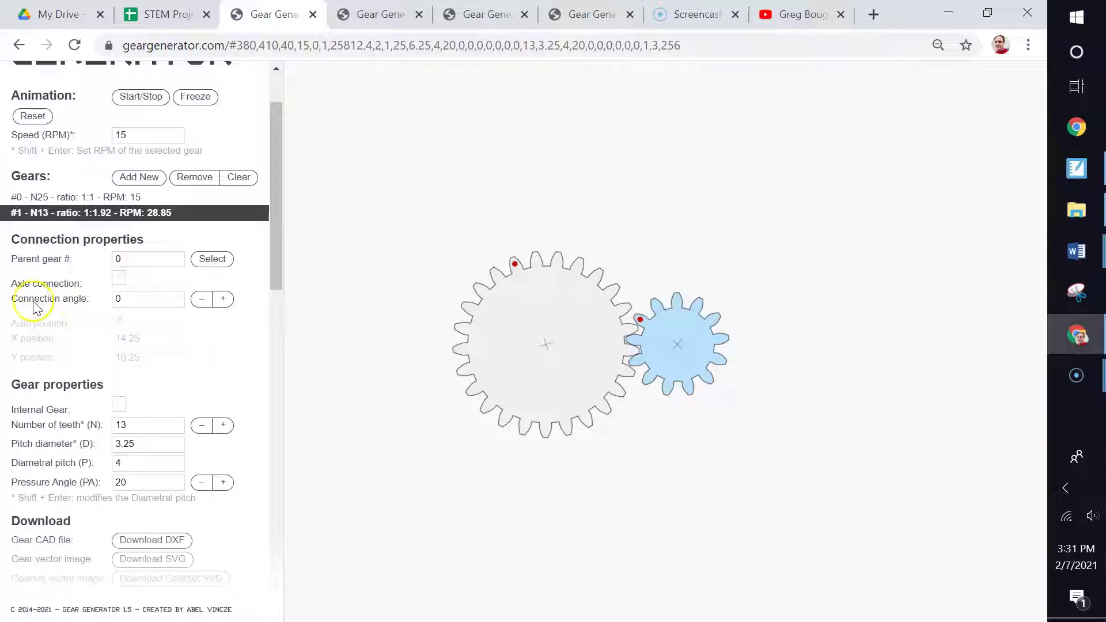
left_click(224, 299)
left_click(223, 299)
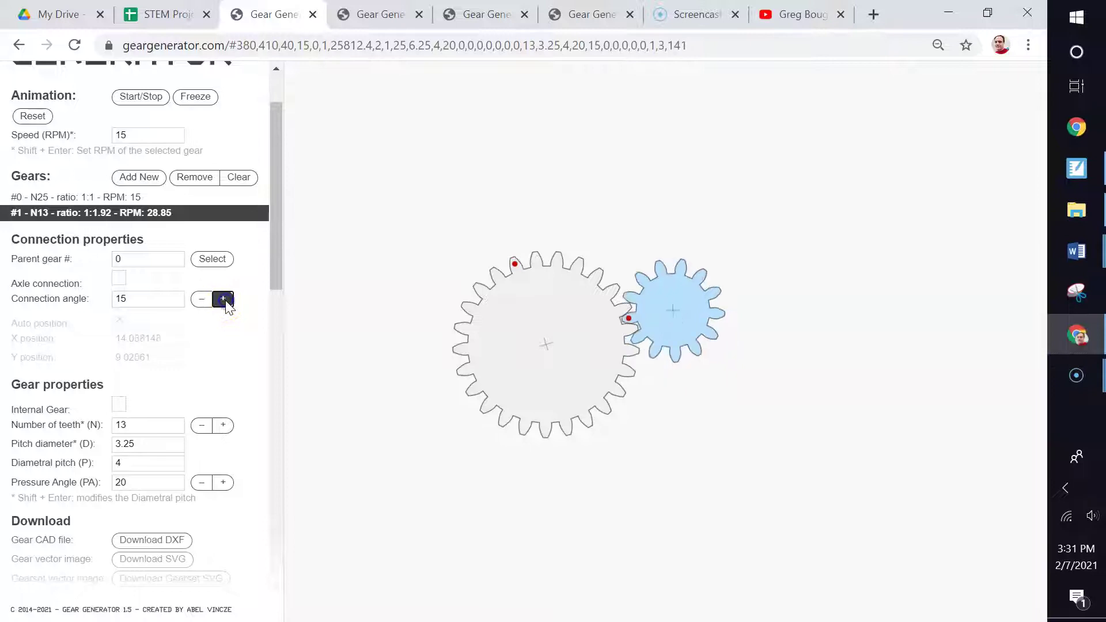
left_click(223, 299)
left_click(223, 299)
left_click(222, 299)
left_click(223, 299)
left_click(223, 299)
left_click(223, 299)
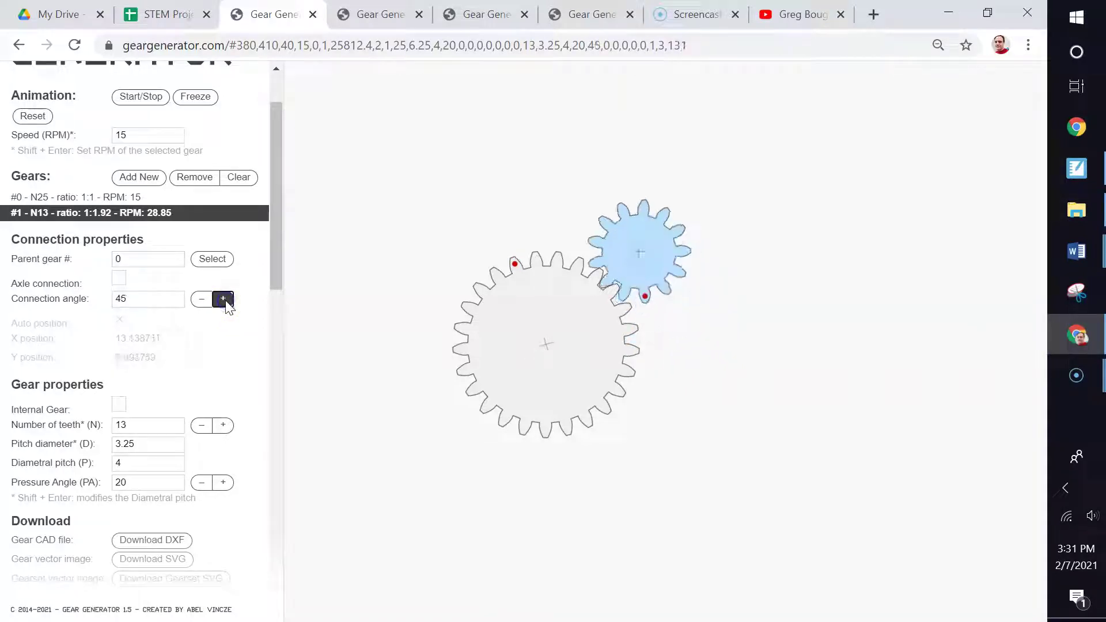
left_click(202, 299)
left_click(201, 300)
left_click(201, 299)
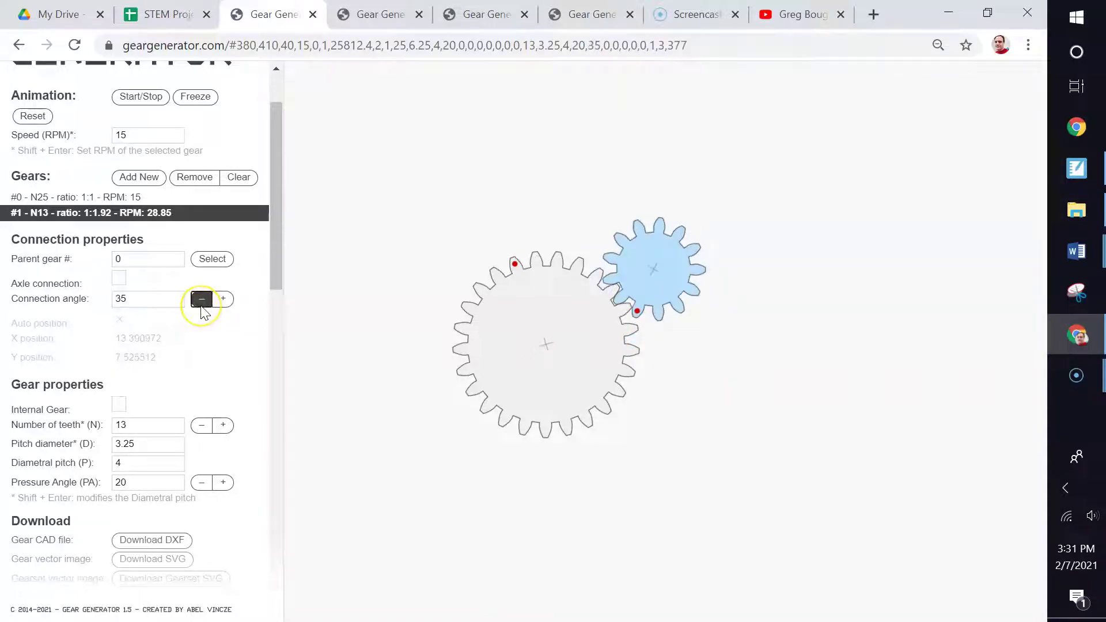
left_click(201, 300)
left_click(202, 299)
left_click(202, 300)
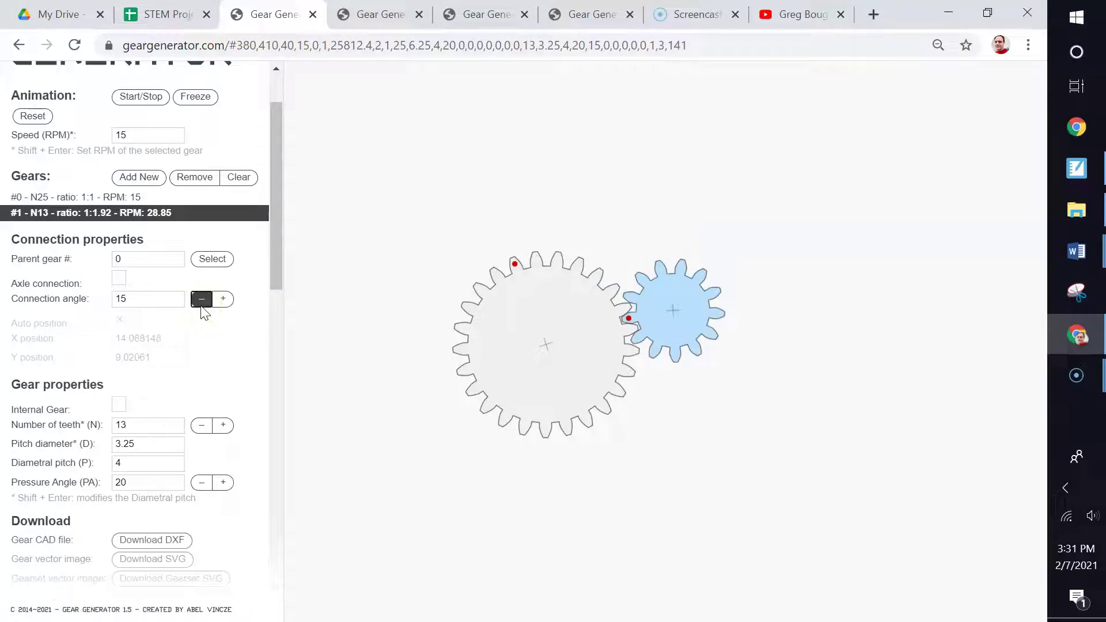
left_click_drag(279, 282, 296, 309)
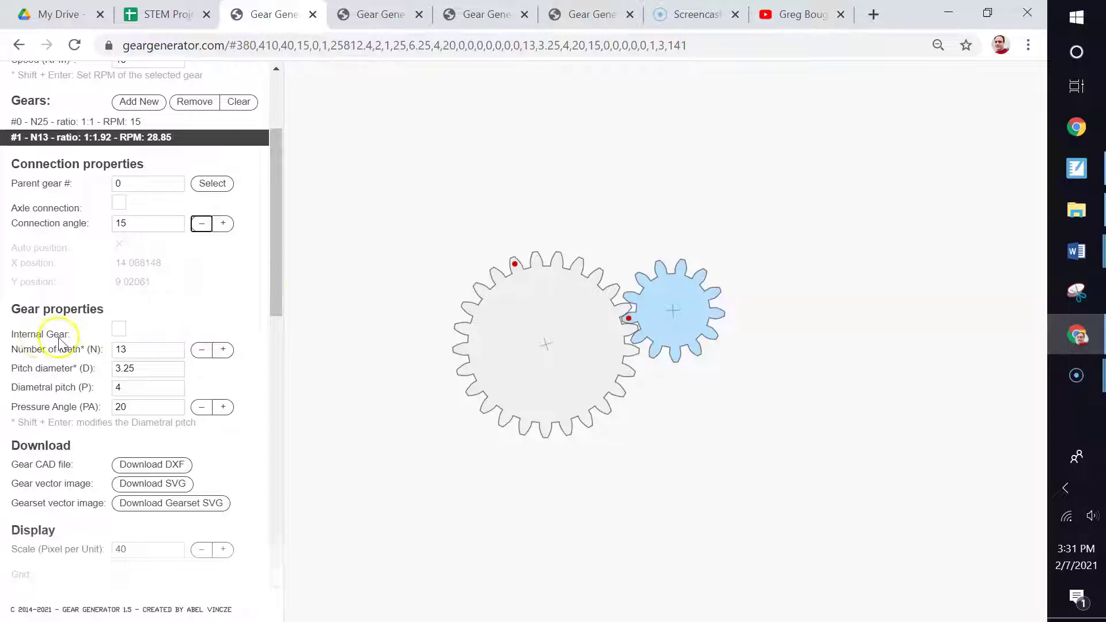
left_click(119, 330)
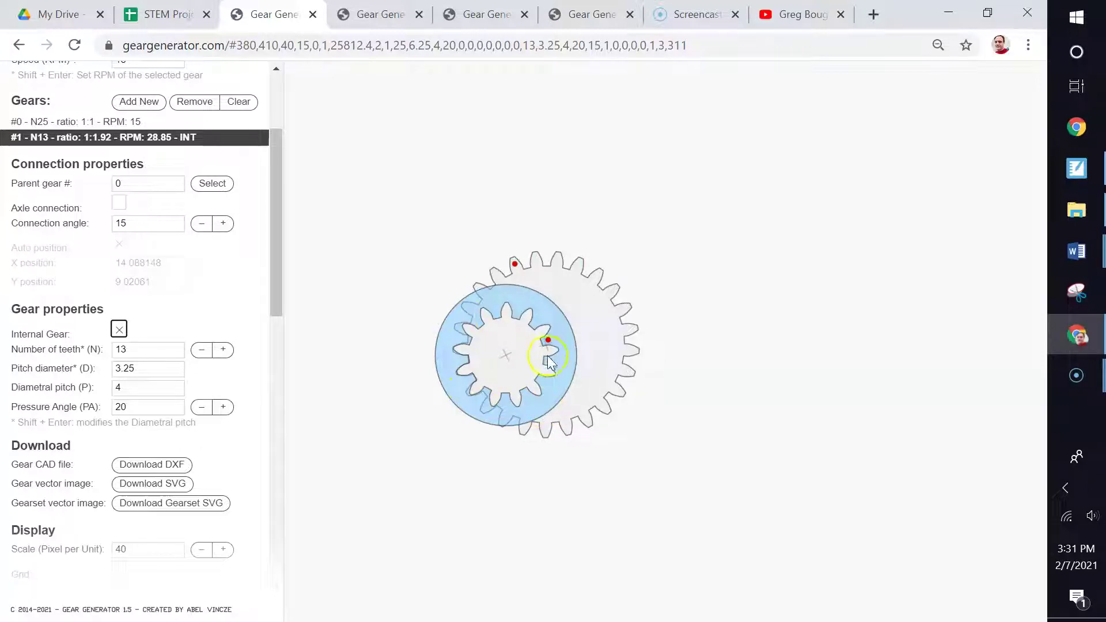
left_click_drag(276, 211, 276, 150)
left_click(144, 172)
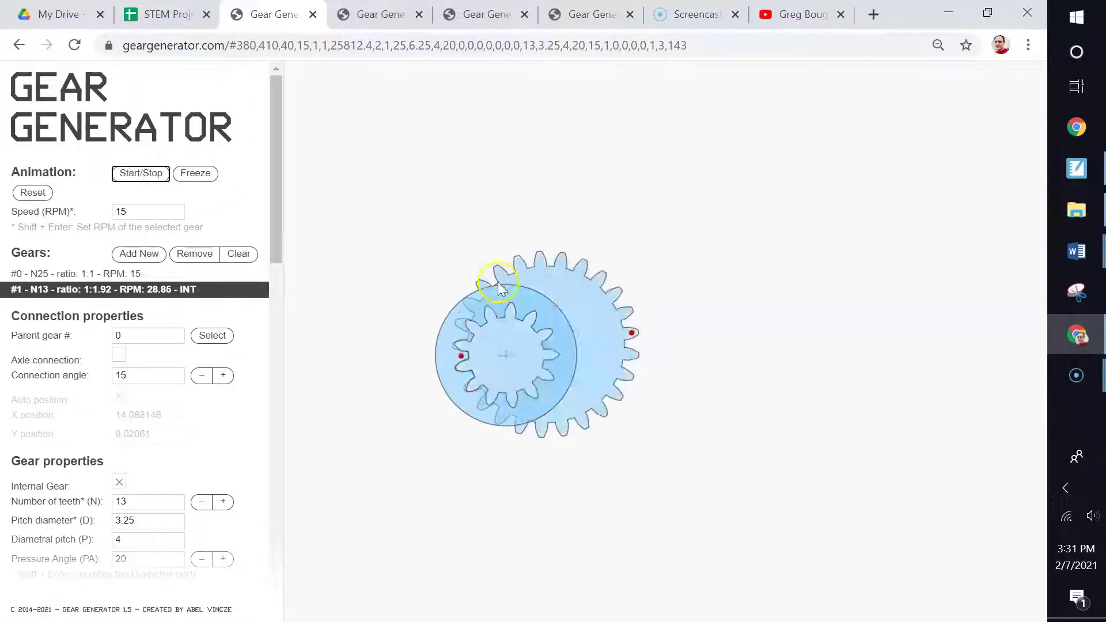
left_click(149, 180)
left_click_drag(277, 229, 265, 298)
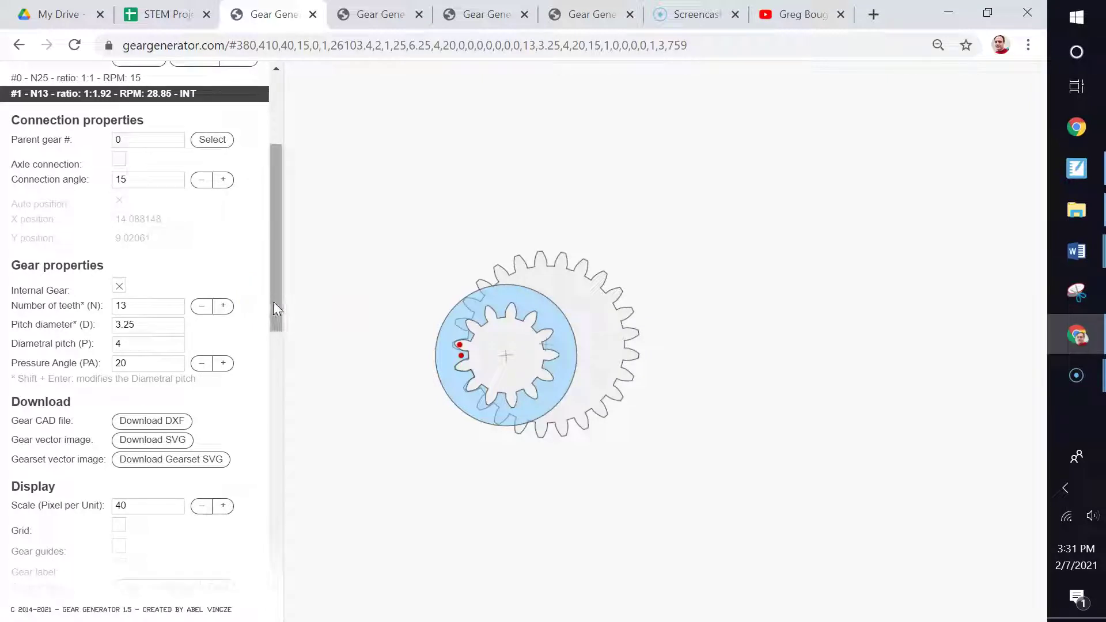
left_click(118, 285)
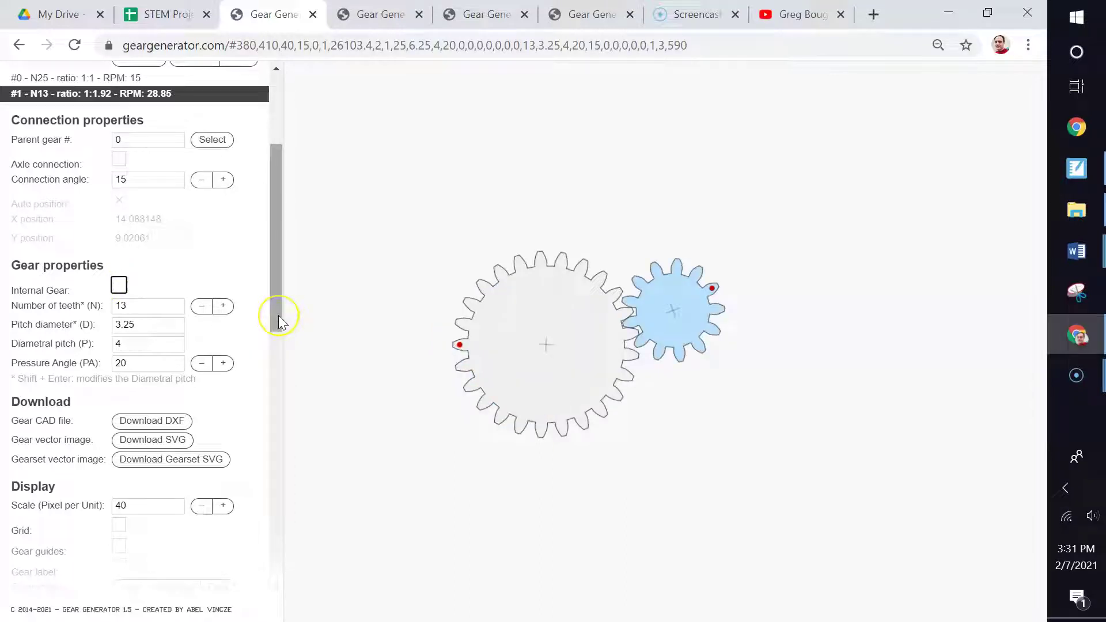
left_click_drag(278, 315, 304, 148)
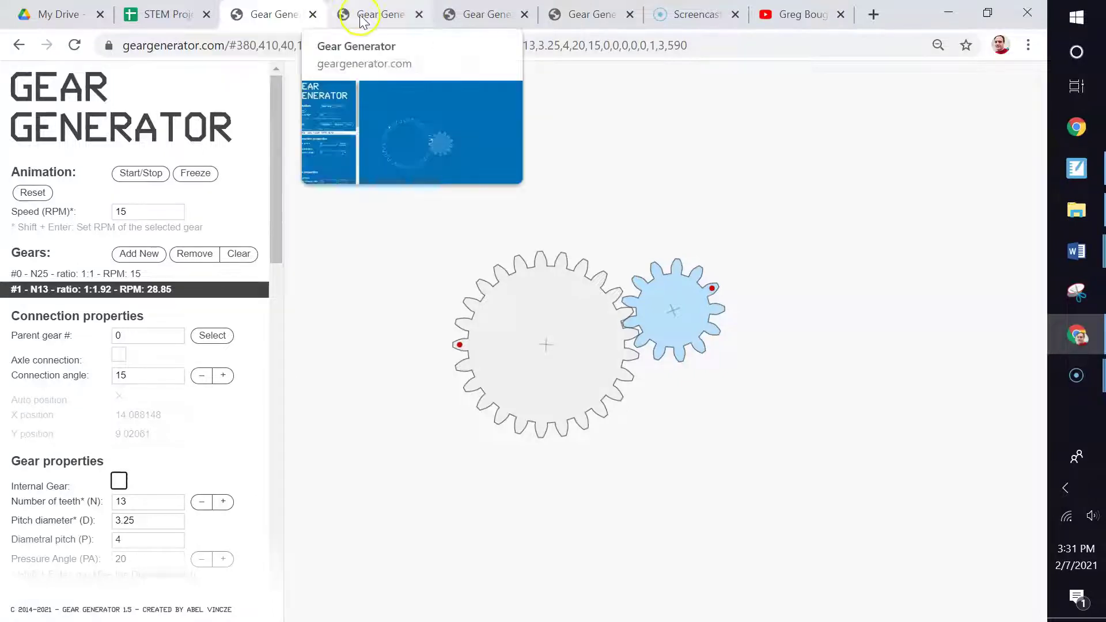
Step: Switch to the four-gear ring design, start the animation and select the 60-tooth ring gear
left_click(402, 17)
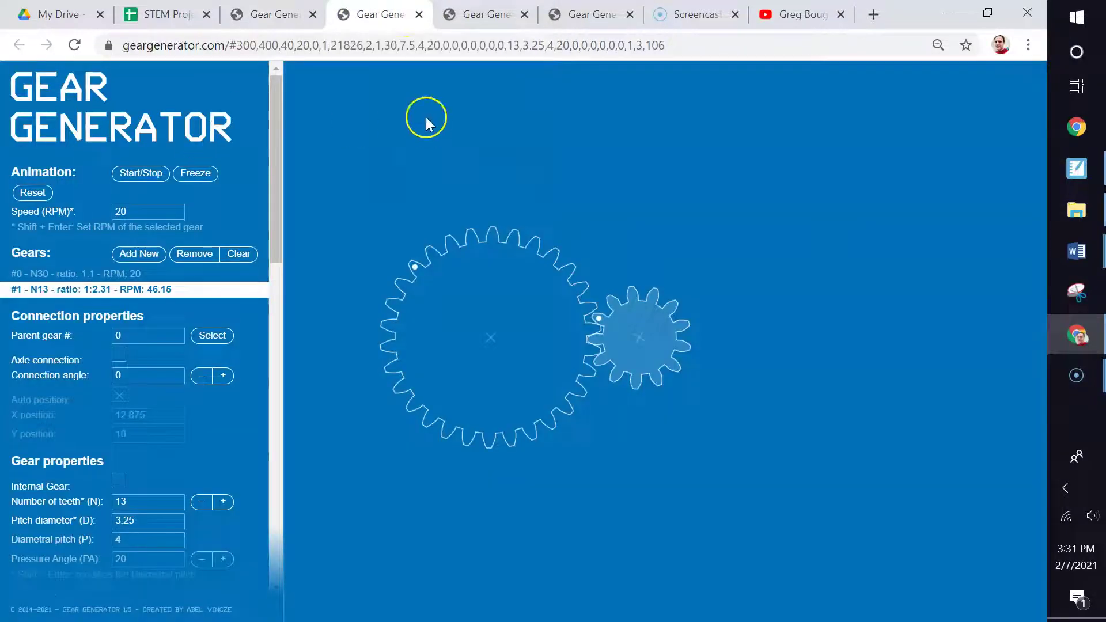
left_click(483, 17)
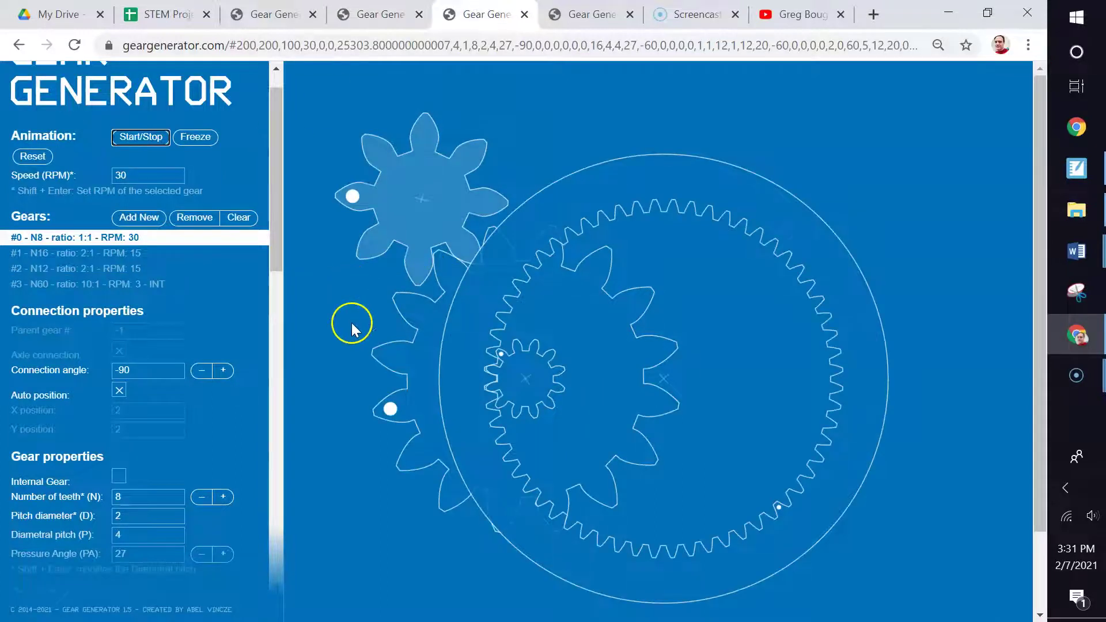
left_click(160, 137)
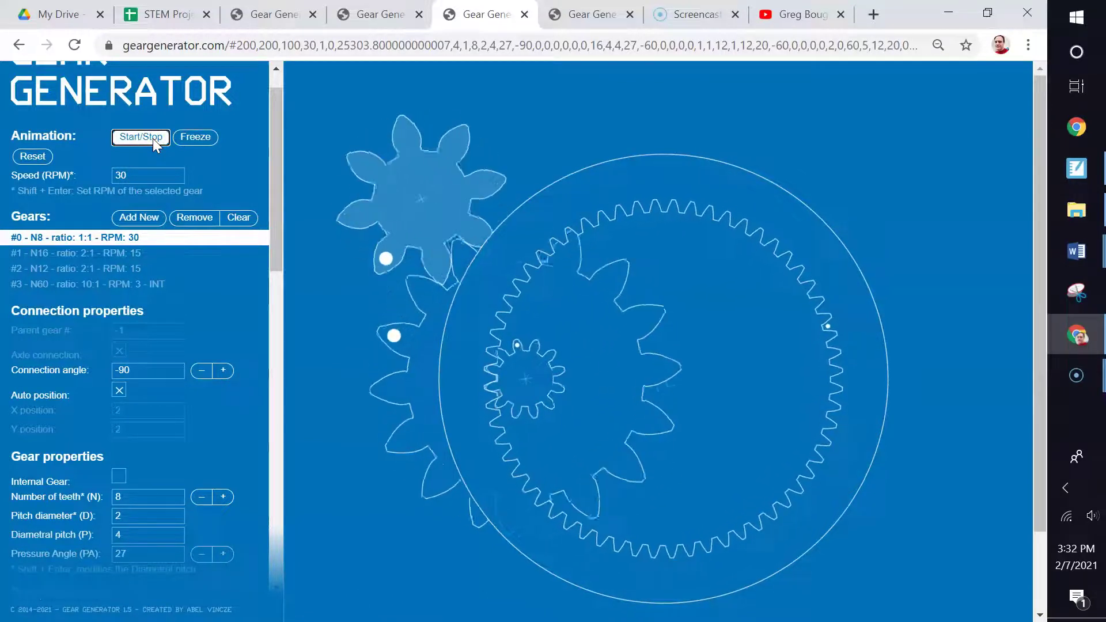
left_click(658, 183)
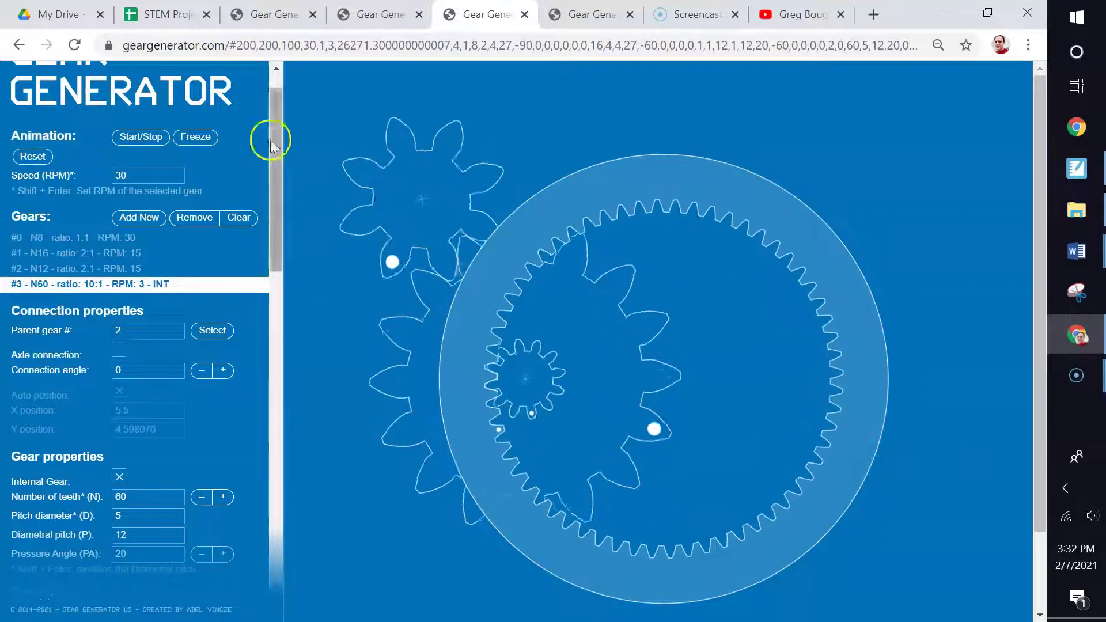
Step: Stop the animation, switch to the planetary set and select its 100-tooth ring gear
left_click(150, 138)
left_click(584, 22)
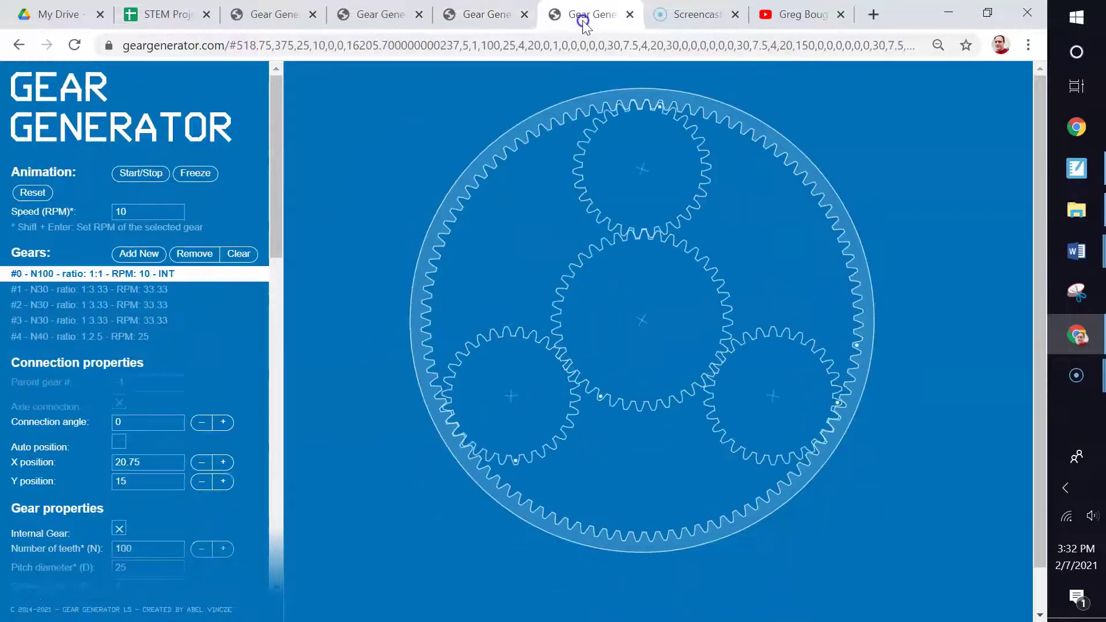
left_click(177, 175)
left_click(423, 259)
Step: Set the ring gear's speed to 5 RPM, running and then stopping the animation
left_click(160, 172)
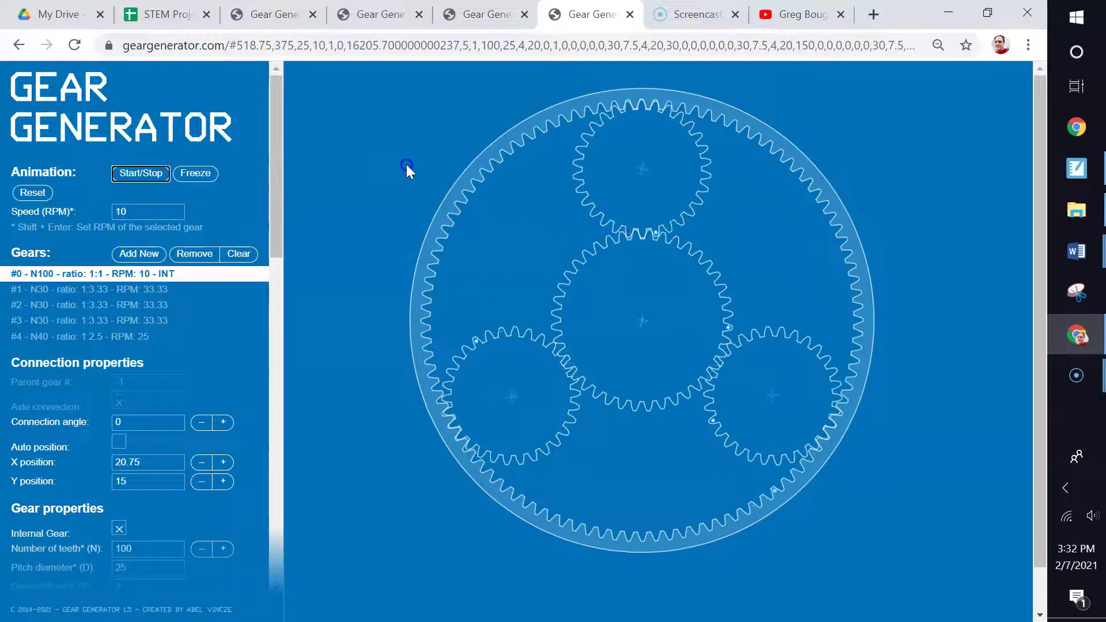
left_click_drag(148, 212, 91, 217)
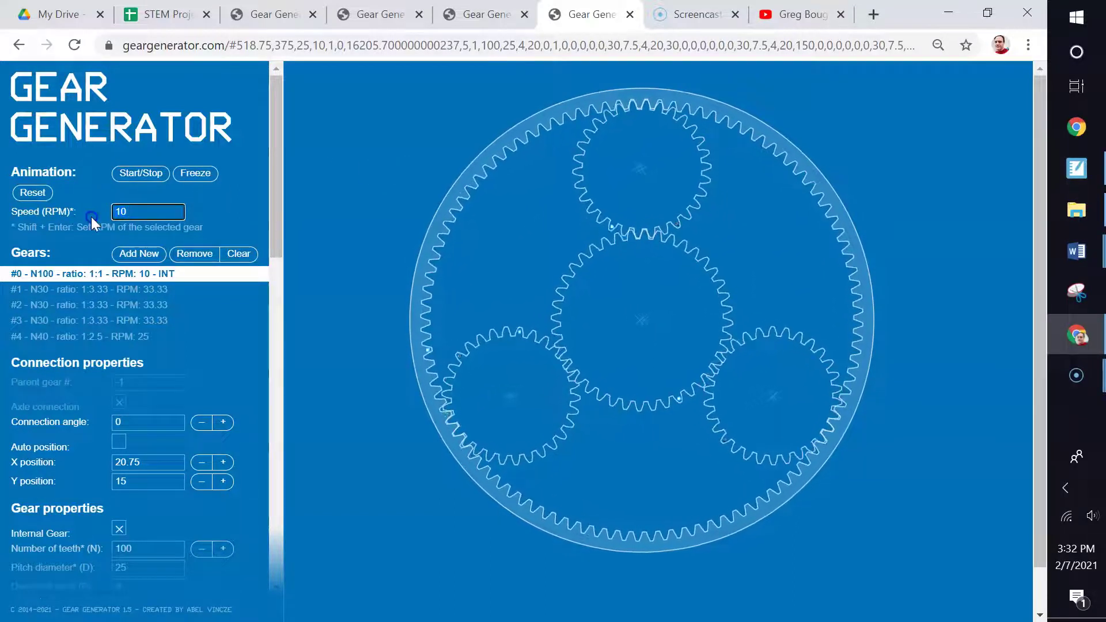
type("5")
key("Return")
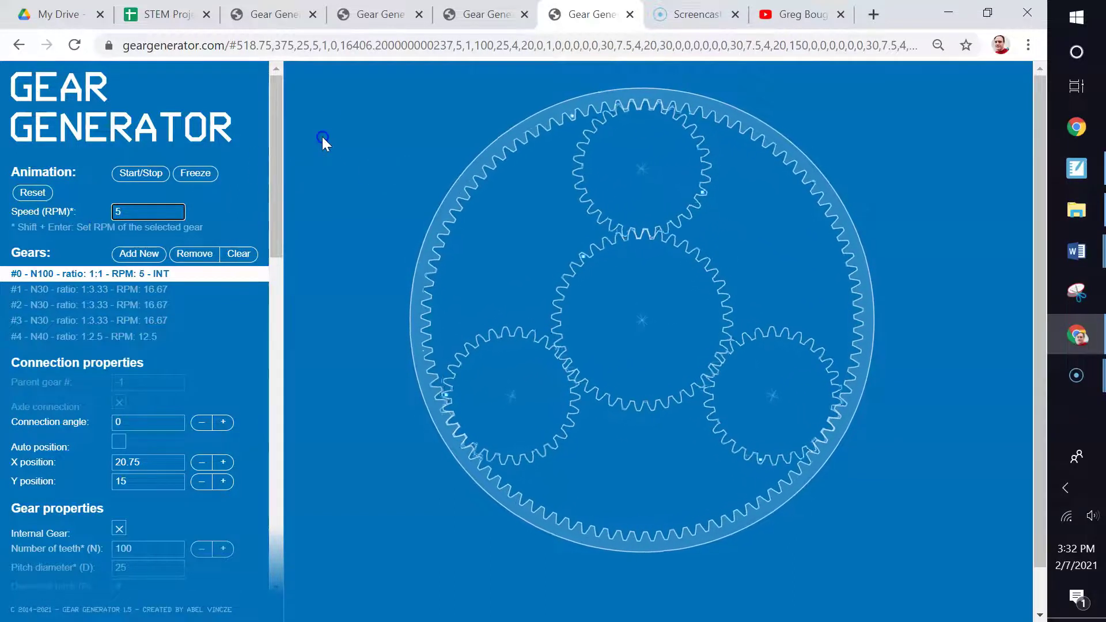
left_click(85, 274)
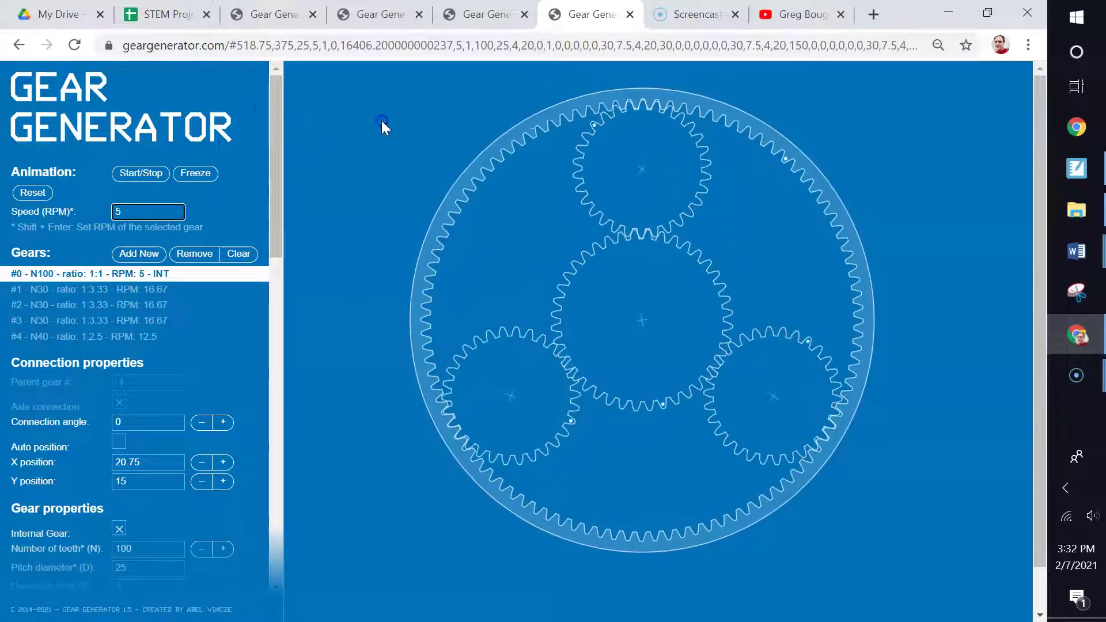
left_click(176, 173)
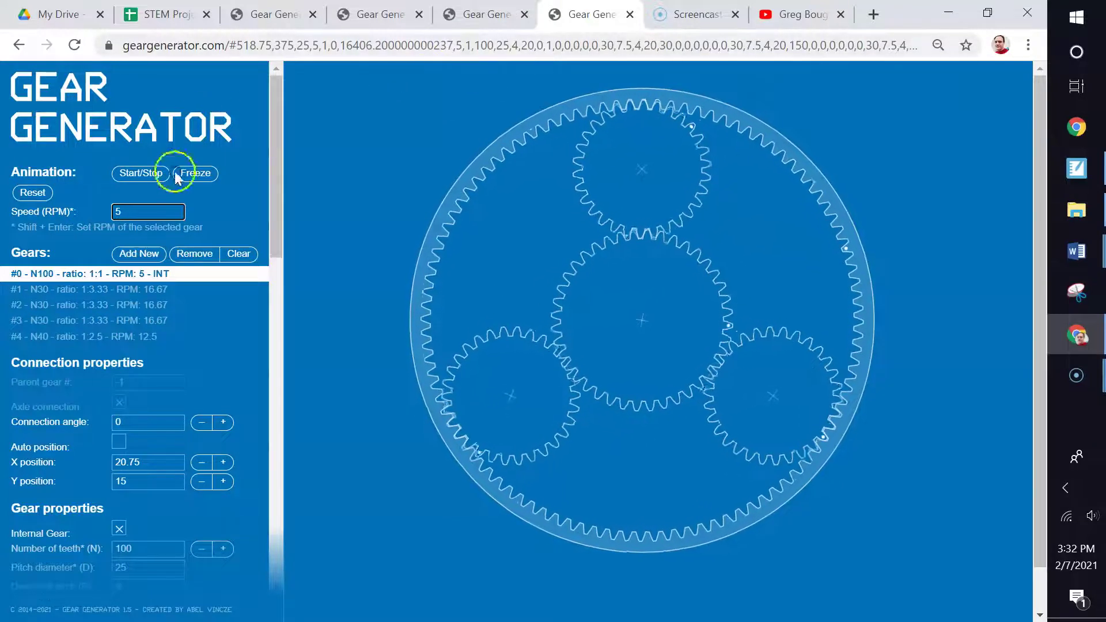
Step: In the two-gear design, add a new gear to the 25-tooth gear
left_click(269, 15)
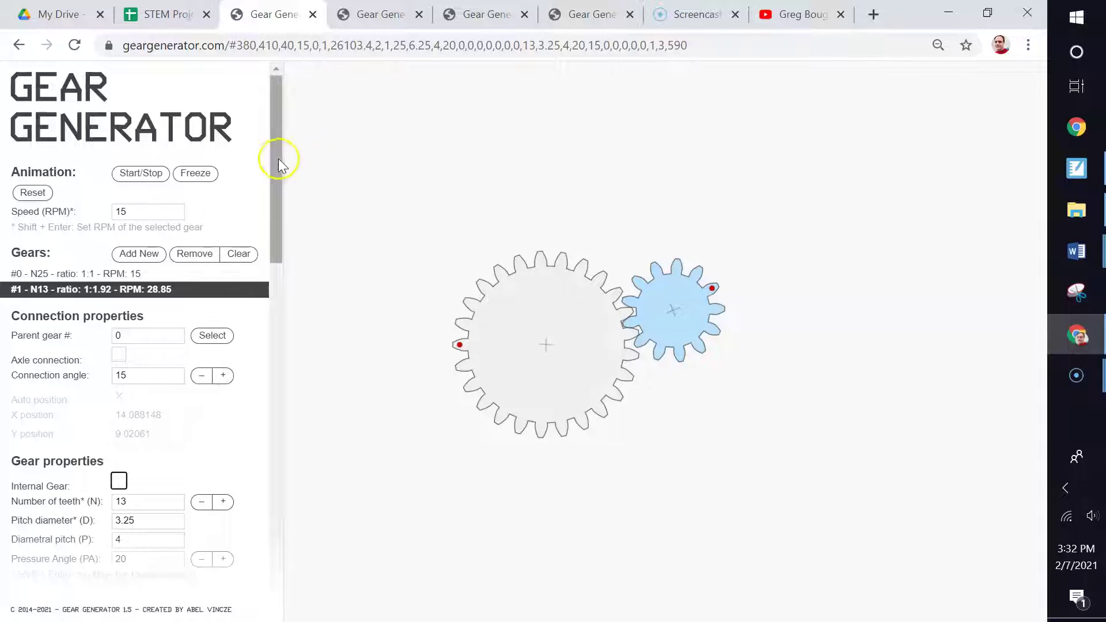
left_click_drag(276, 158, 277, 198)
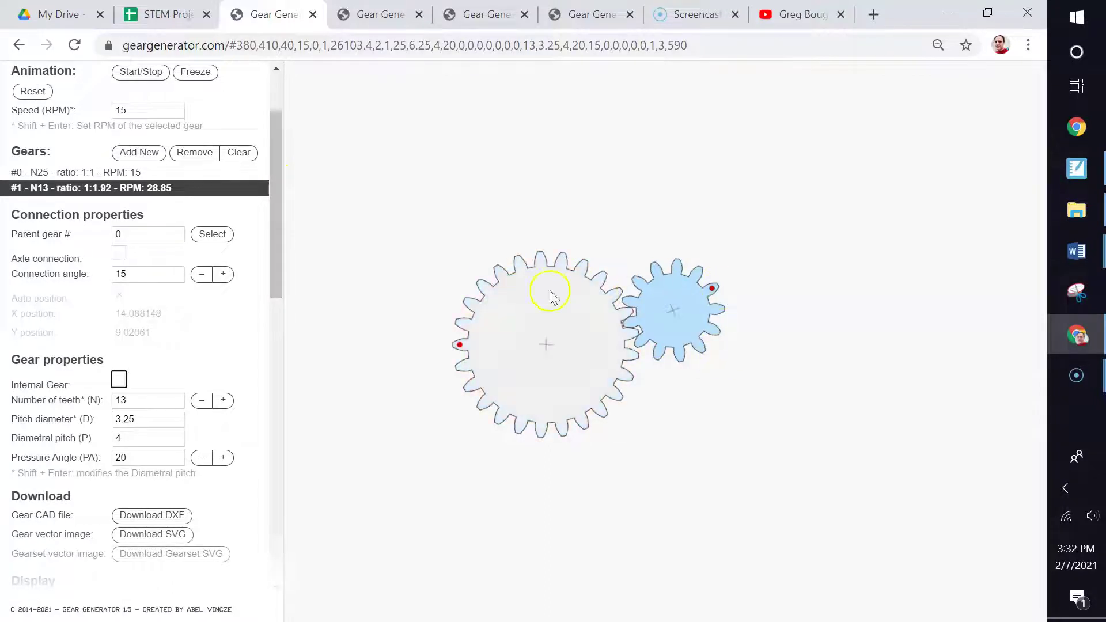
left_click(546, 347)
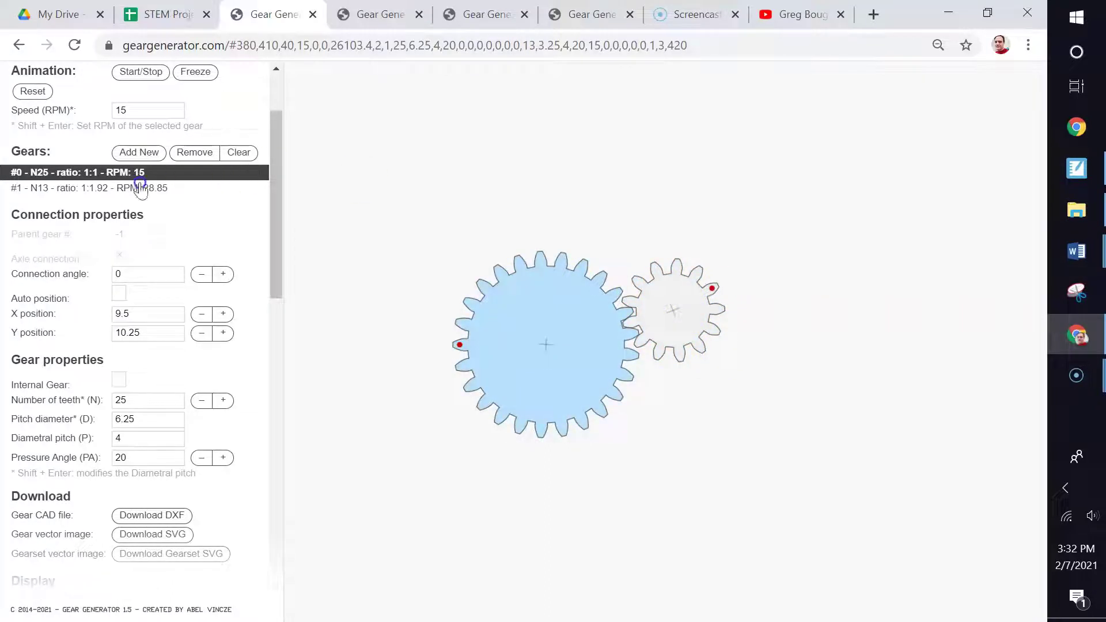
left_click(141, 154)
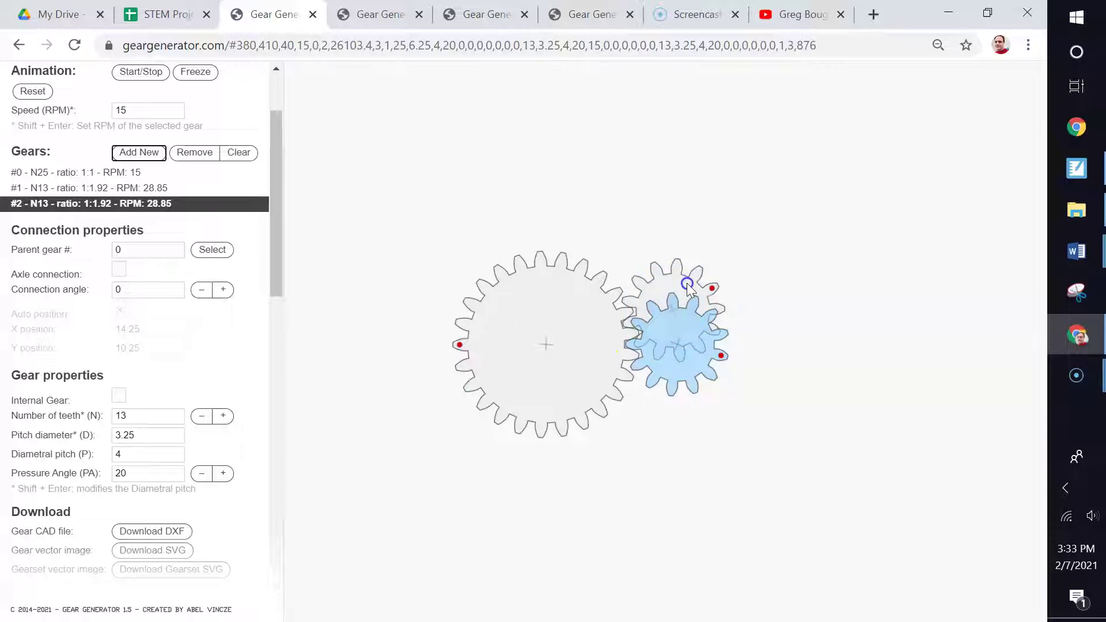
Step: Test gear #1 as the new gear's parent, then set its parent back to gear #0
left_click(127, 252)
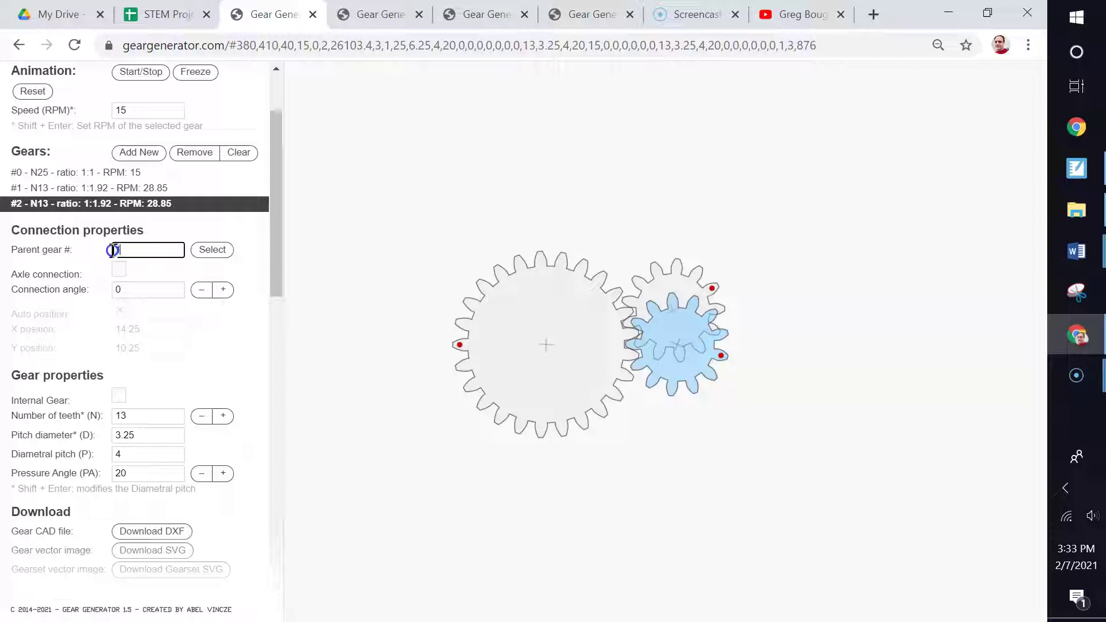
key("Return")
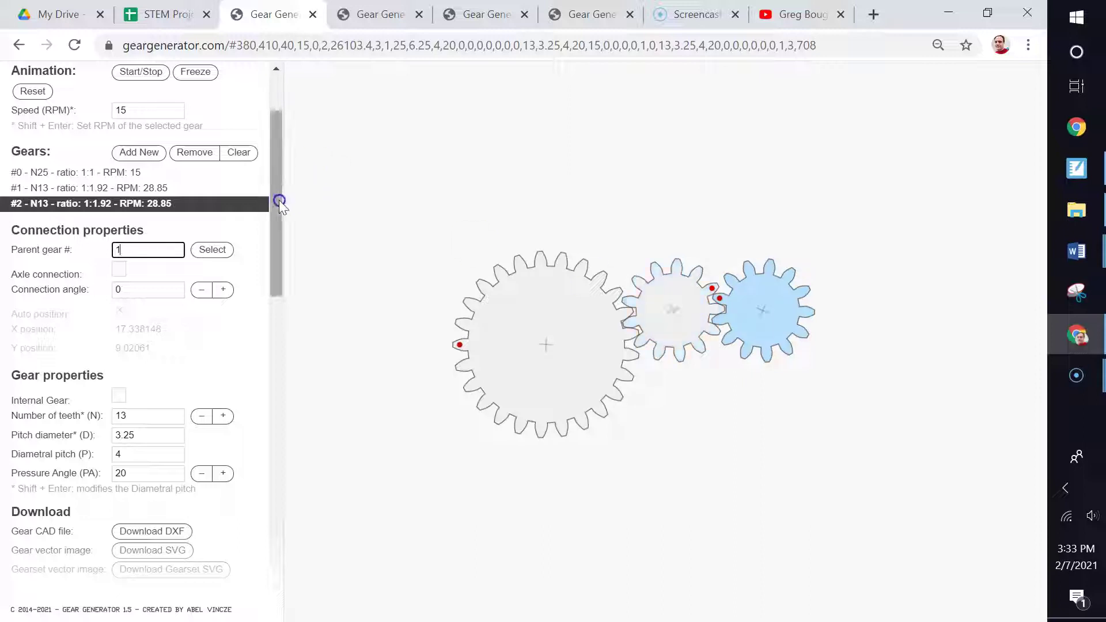
left_click_drag(279, 199, 279, 165)
left_click(150, 172)
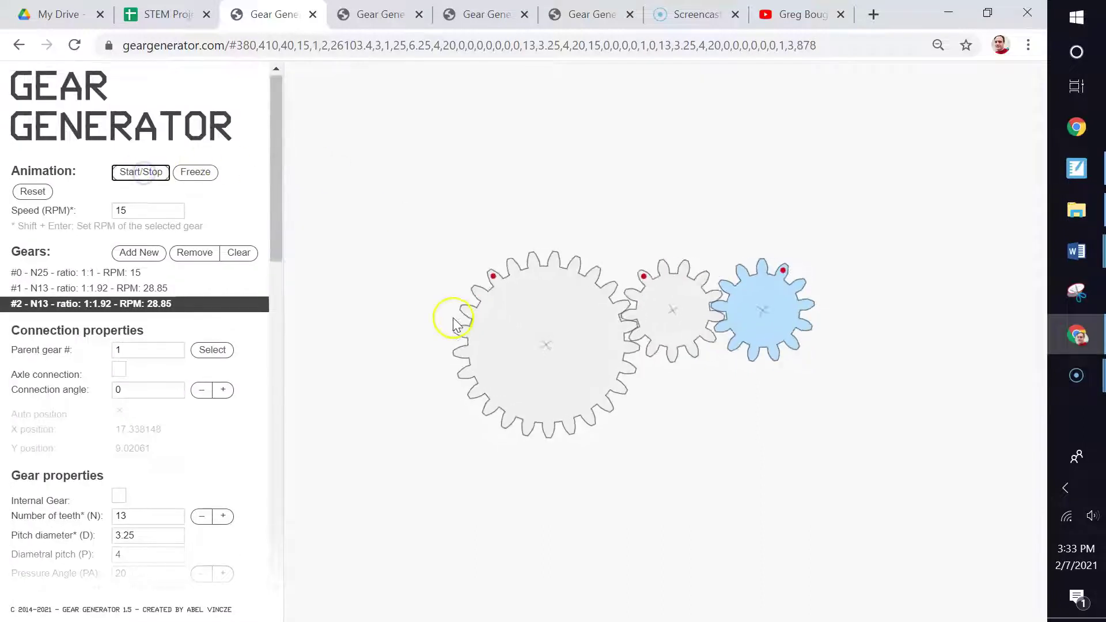
left_click(148, 173)
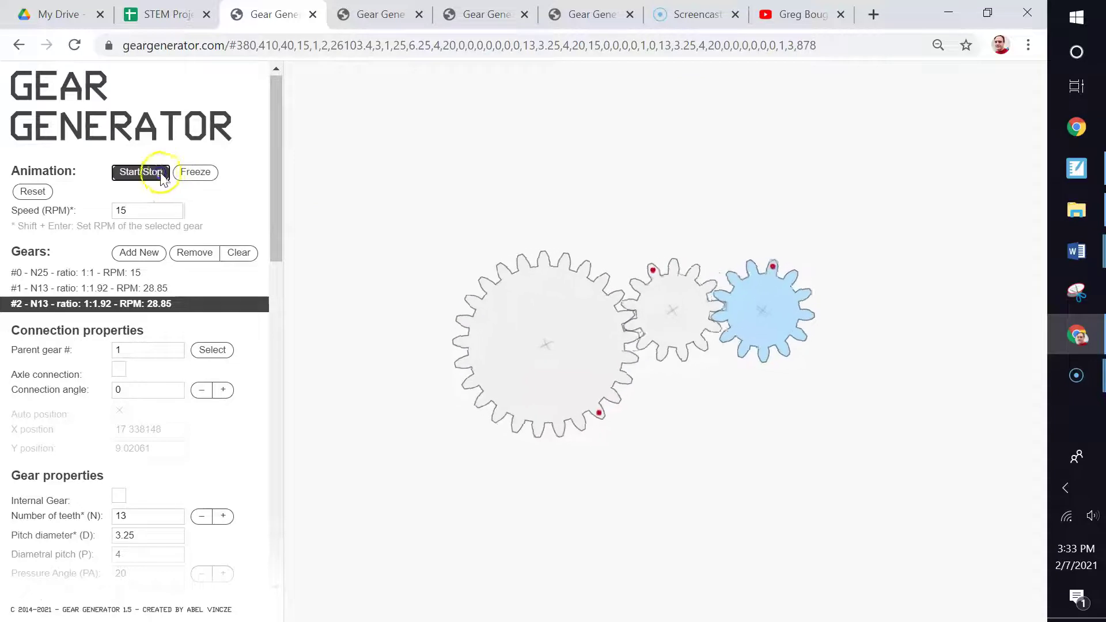
left_click_drag(274, 216, 277, 254)
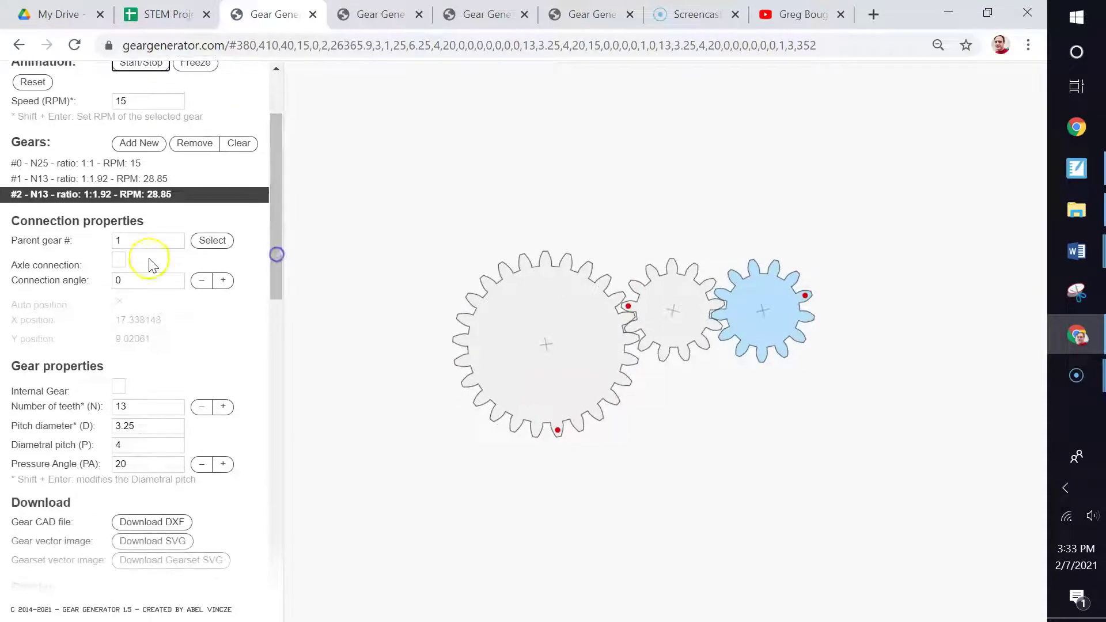
left_click_drag(136, 239, 107, 242)
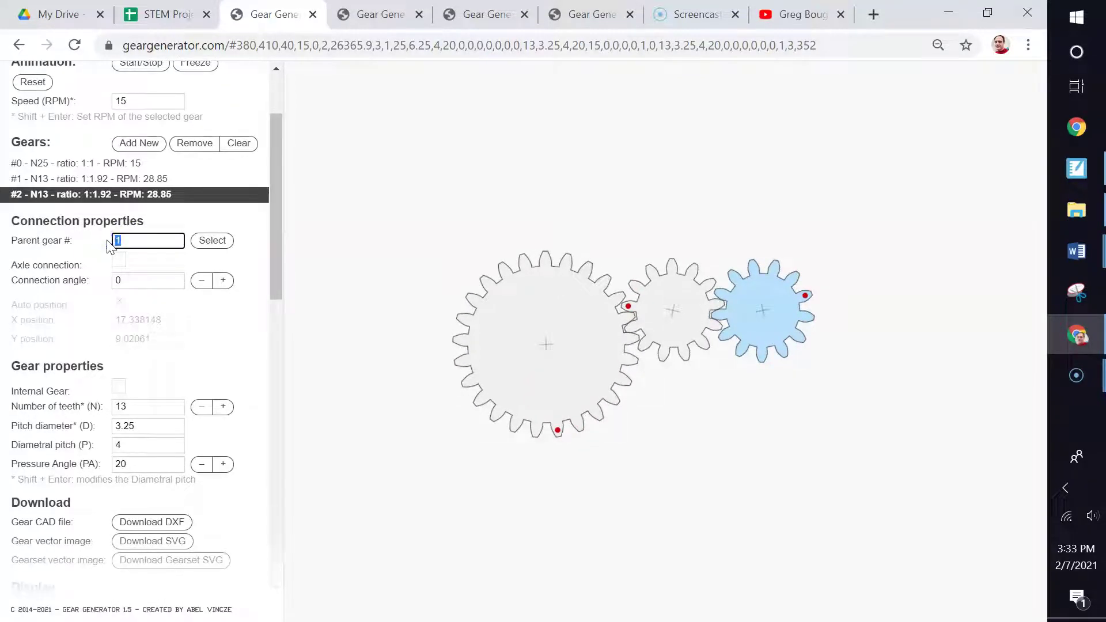
key("Return")
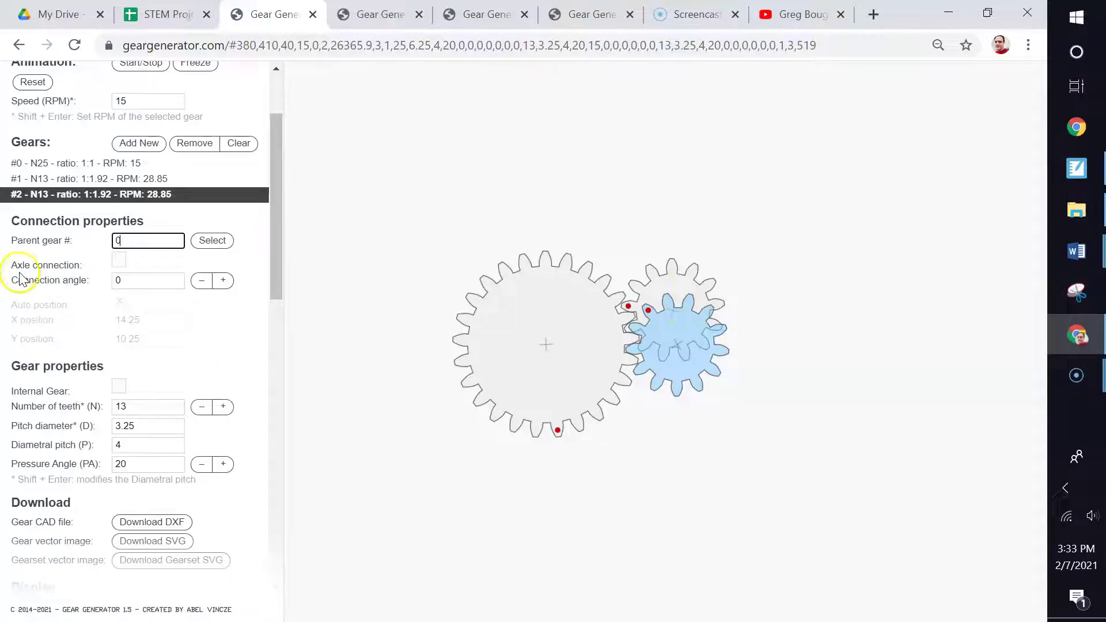
Step: Swing the new gear to a -55° connection angle and test the motion
left_click(201, 281)
left_click(201, 281)
left_click(201, 281)
left_click(201, 281)
left_click(201, 281)
left_click(201, 281)
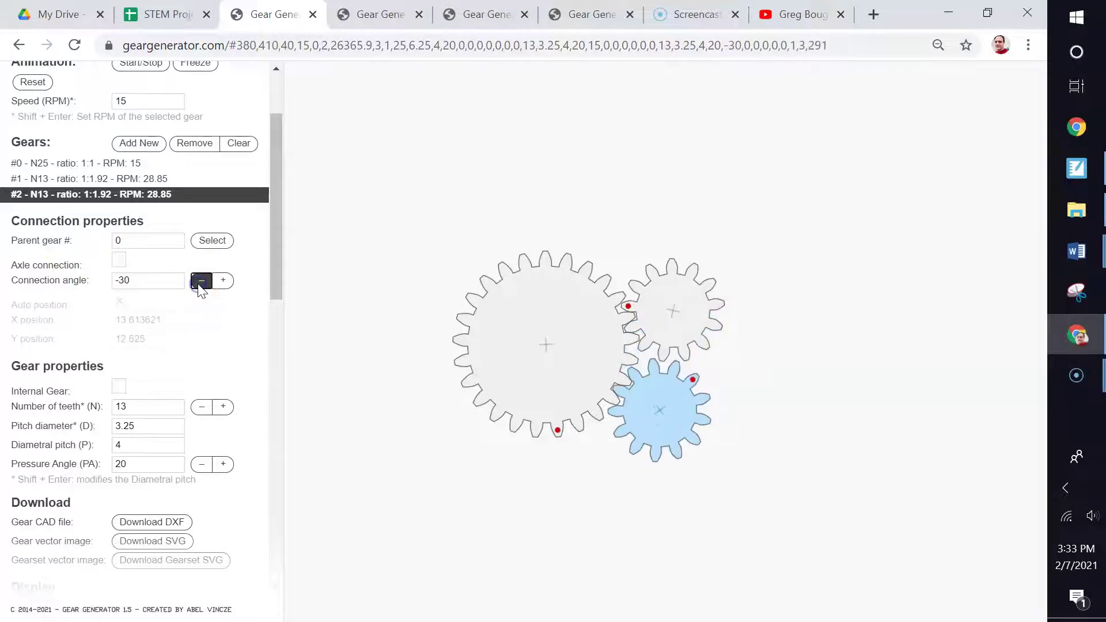
left_click(201, 281)
left_click(201, 281)
left_click(201, 281)
left_click(201, 281)
left_click(201, 281)
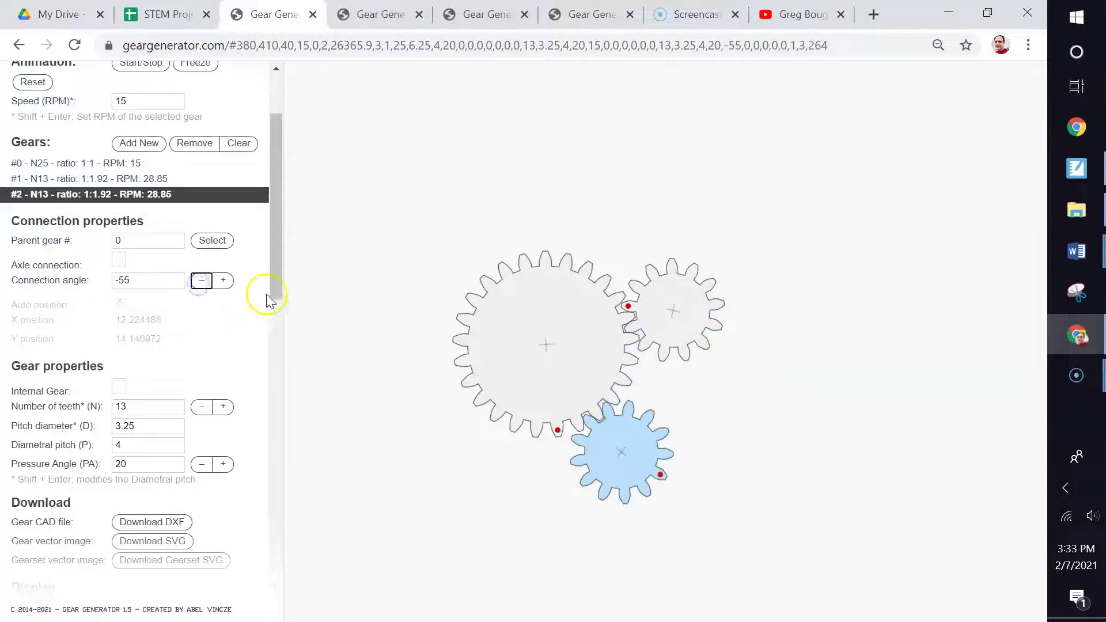
scroll(274, 285, "up", 2)
left_click(142, 174)
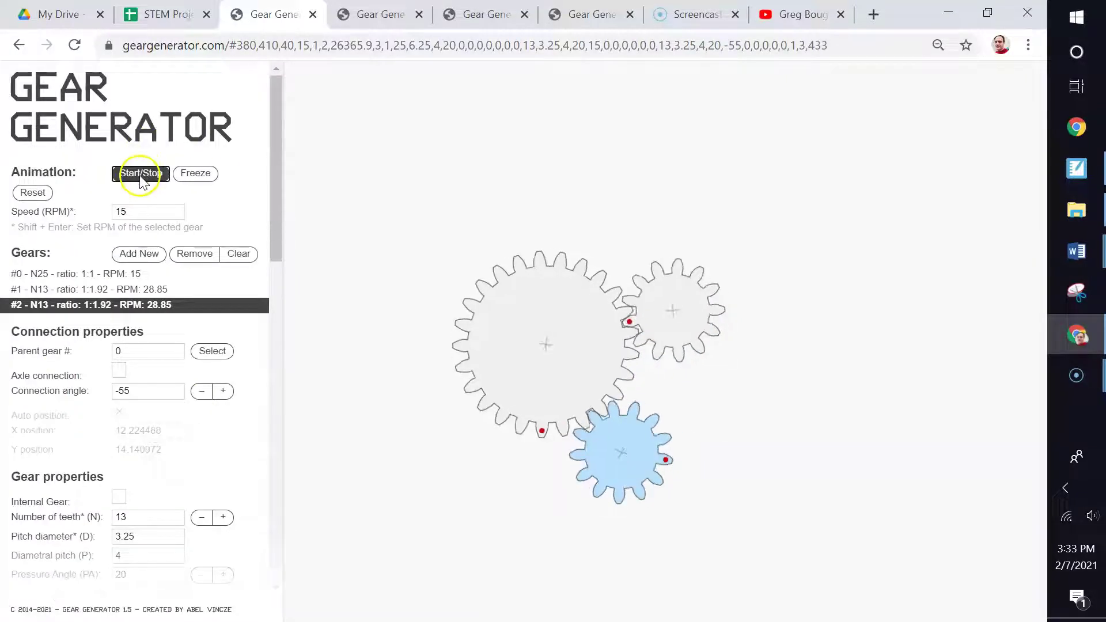
left_click(142, 176)
left_click_drag(272, 198, 275, 281)
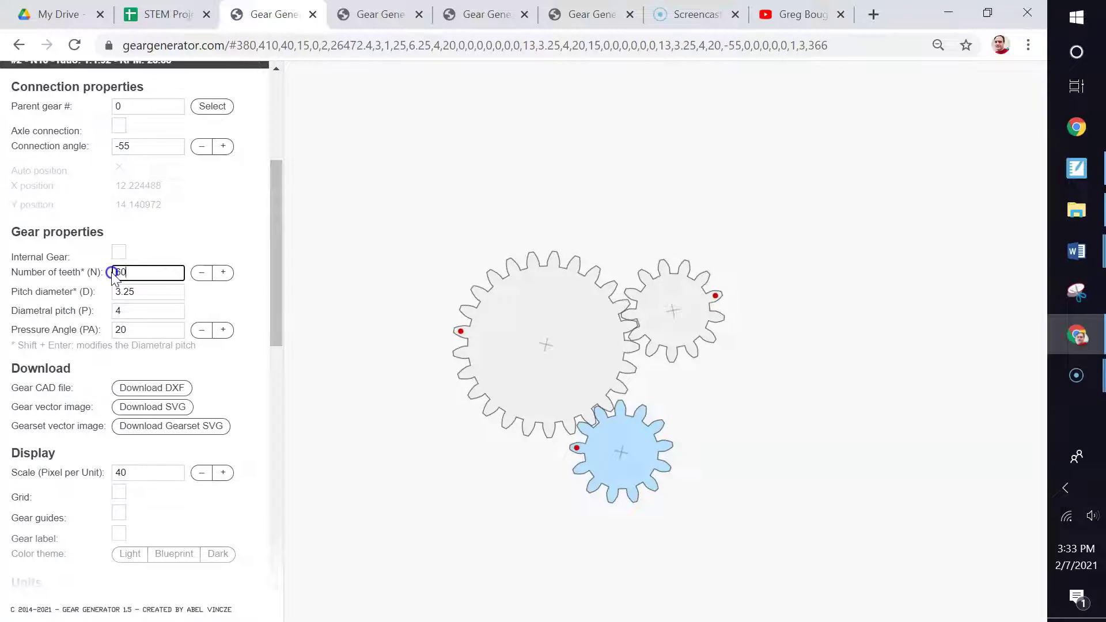
Step: Give the new gear 60 teeth and test the animation
key("Return")
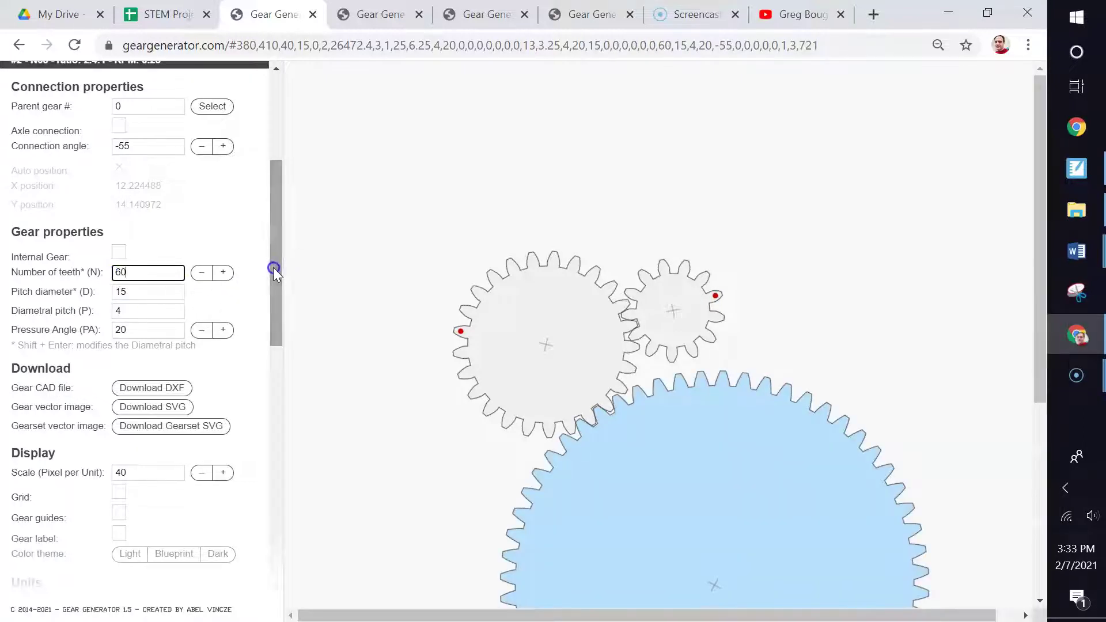
left_click_drag(273, 267, 285, 184)
left_click(144, 175)
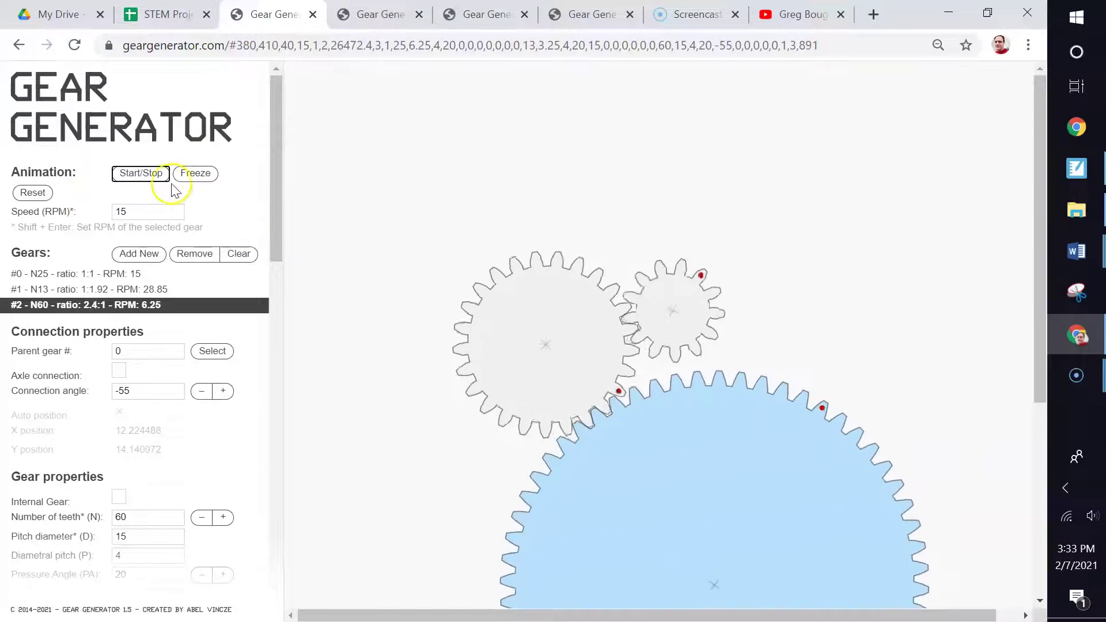
left_click(143, 173)
left_click_drag(276, 207, 274, 268)
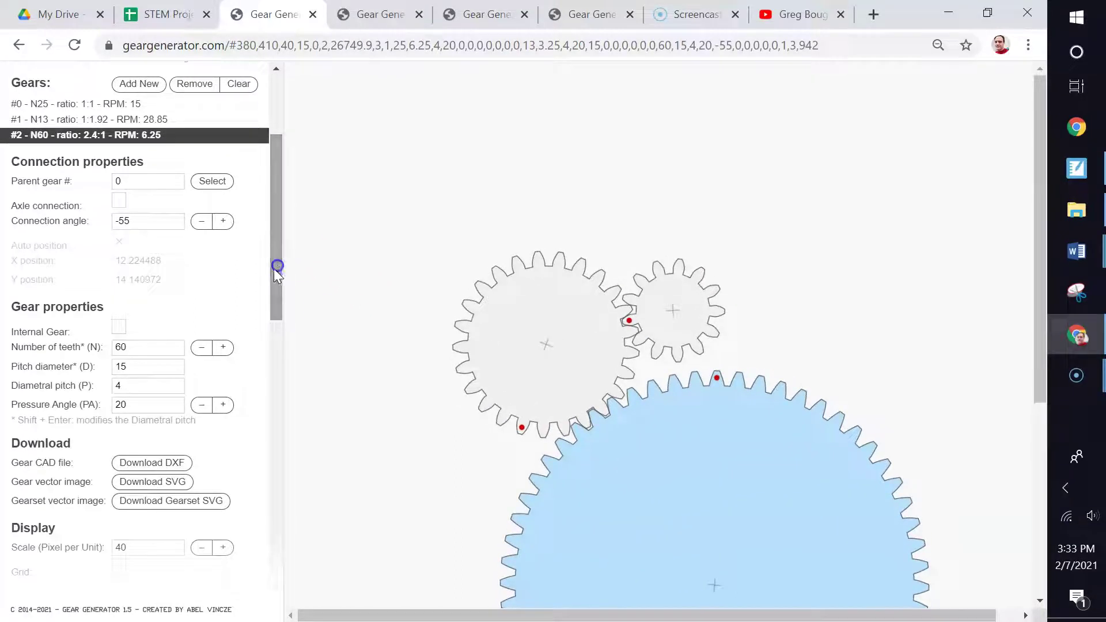
Step: Make gear #2 an internal ring gear and check that the set turns together
left_click(118, 326)
left_click_drag(269, 254, 278, 203)
left_click(159, 145)
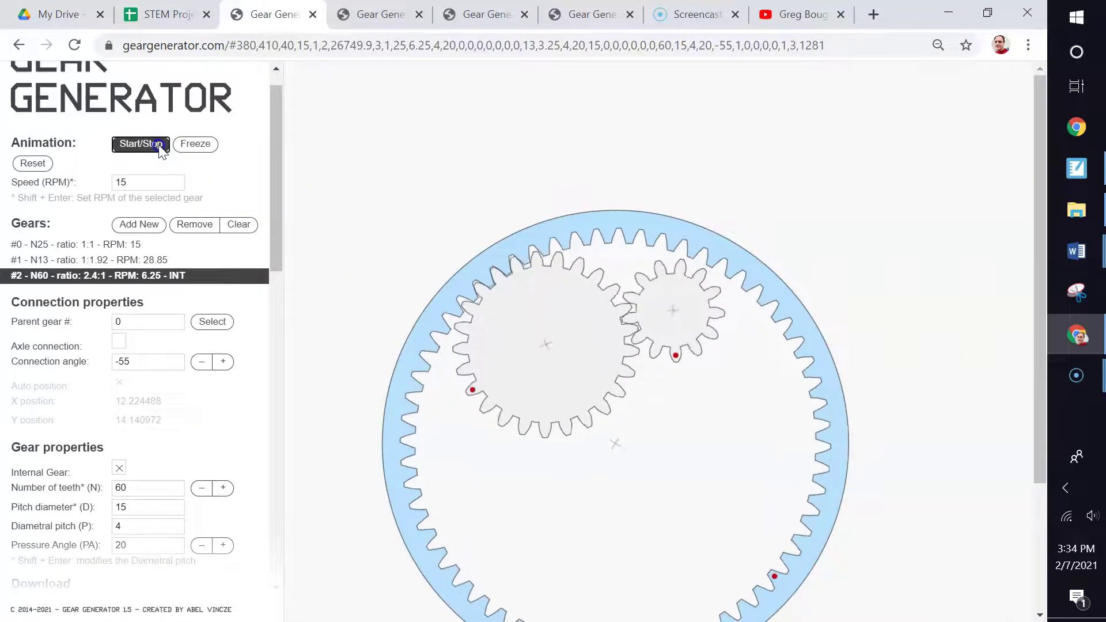
left_click(159, 145)
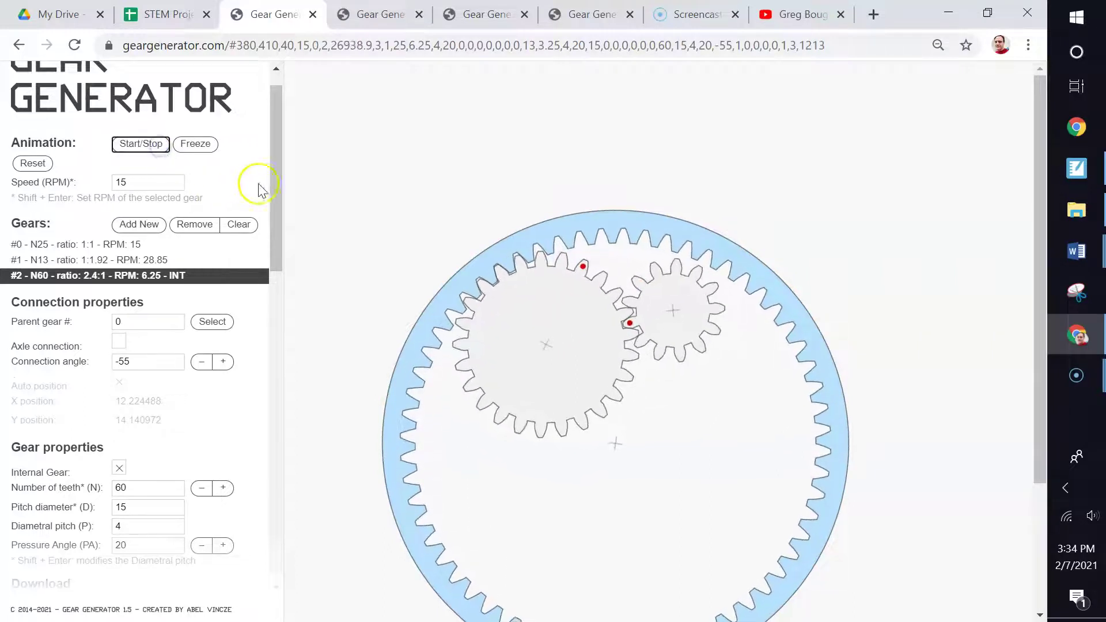
left_click_drag(273, 186, 275, 249)
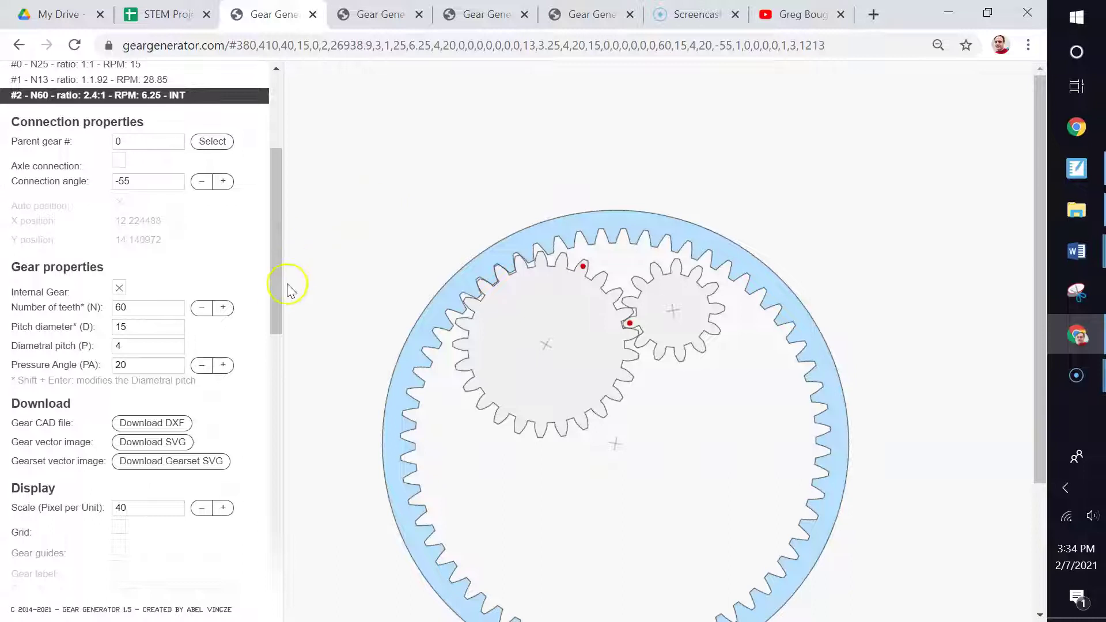
left_click_drag(279, 294, 278, 261)
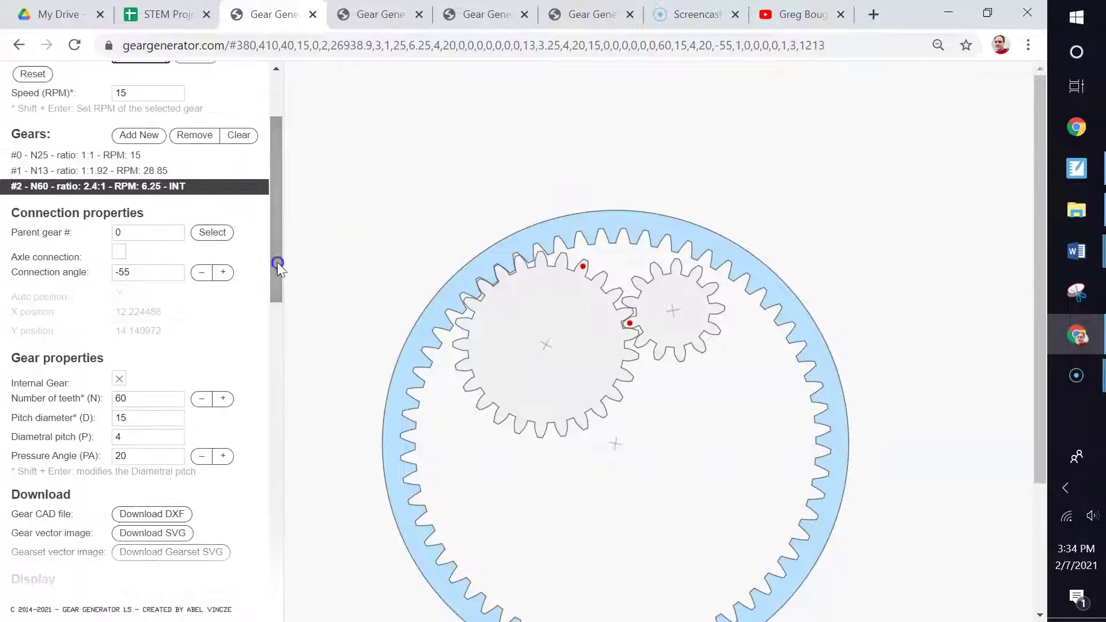
Step: Add a new 13-tooth gear and raise its connection angle to 25°
left_click(142, 139)
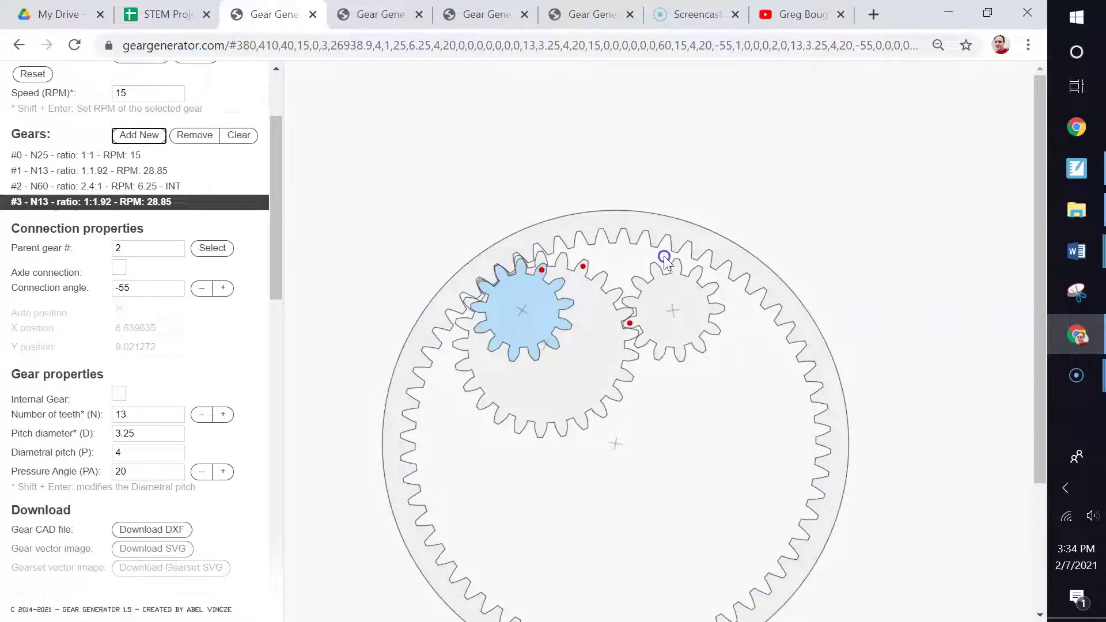
left_click(225, 292)
left_click(225, 289)
left_click(225, 289)
left_click(224, 289)
left_click(224, 289)
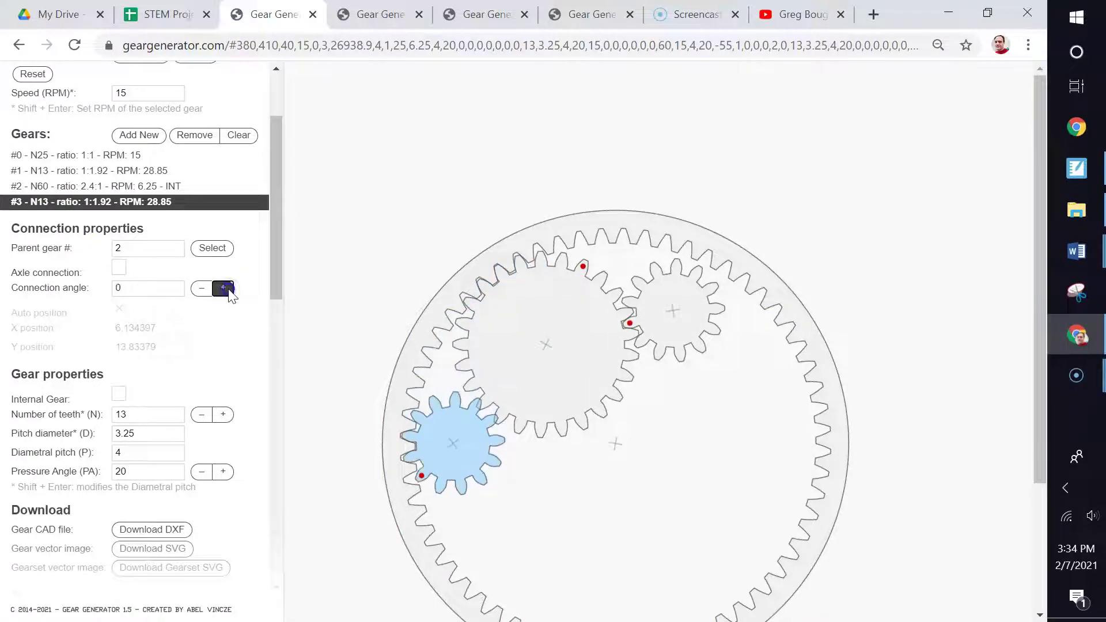
left_click(225, 290)
left_click(225, 289)
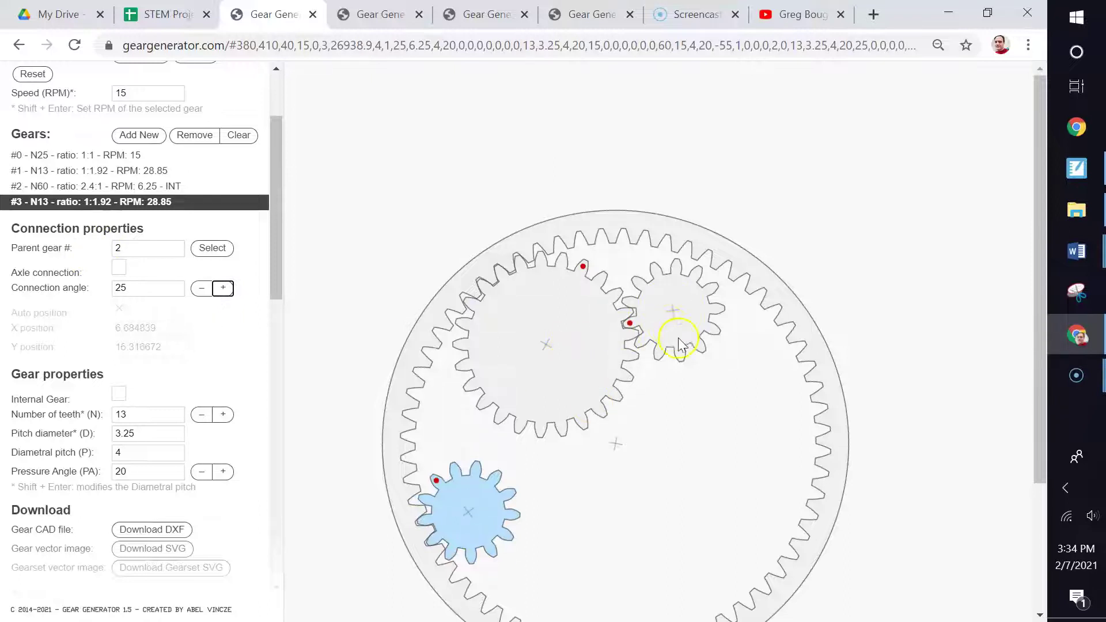
Step: Attach the new gear to parent gear #1 and restart the gears turning
double_click(111, 248)
key("Return")
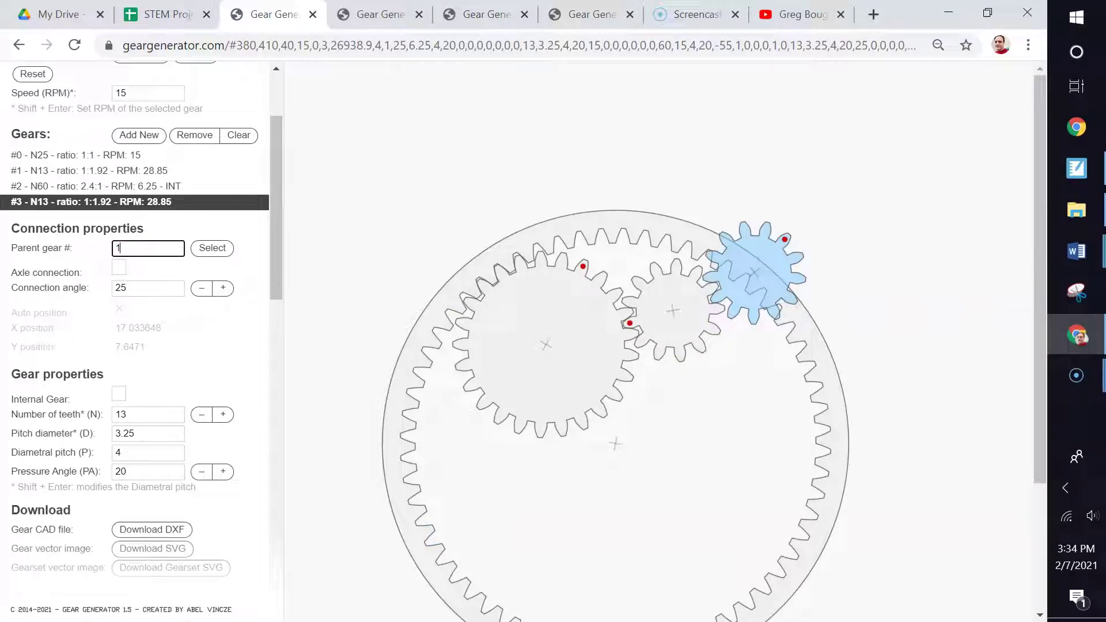
scroll(209, 216, "up", 2)
left_click(138, 173)
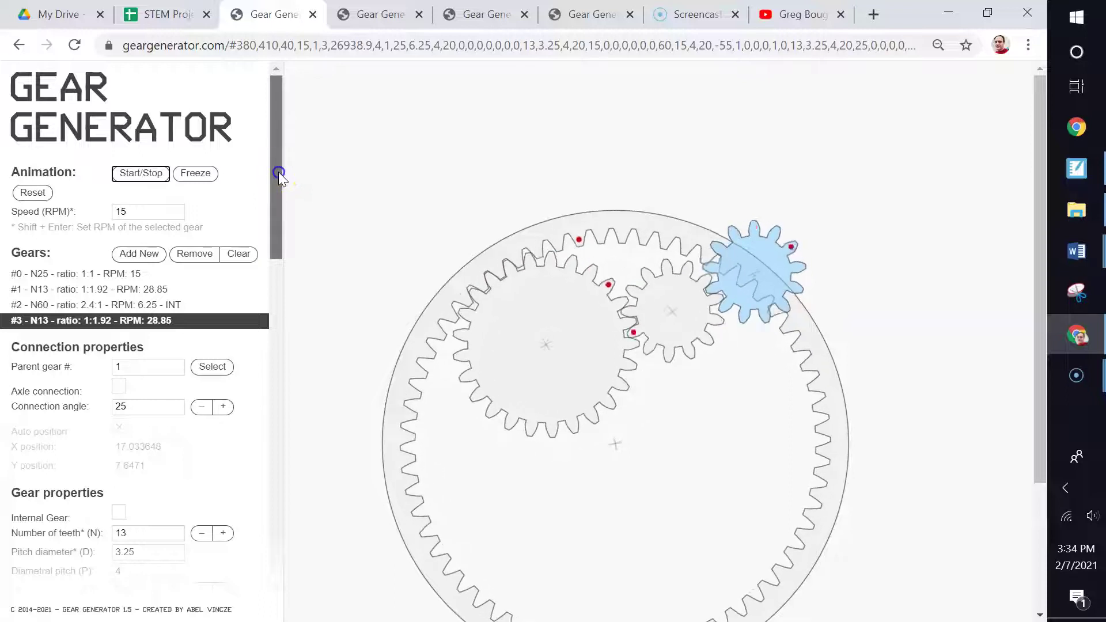
left_click_drag(278, 172, 279, 215)
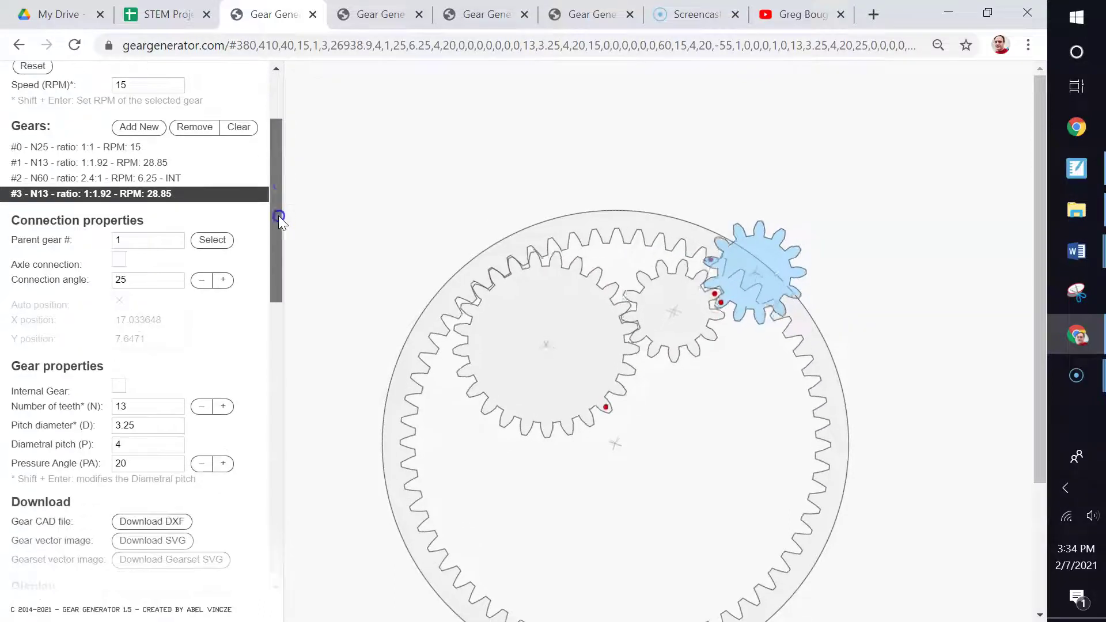
Step: Add a 70-tooth gear meshed with gear #3 and reduce the display scale to 25
left_click(153, 132)
left_click(136, 421)
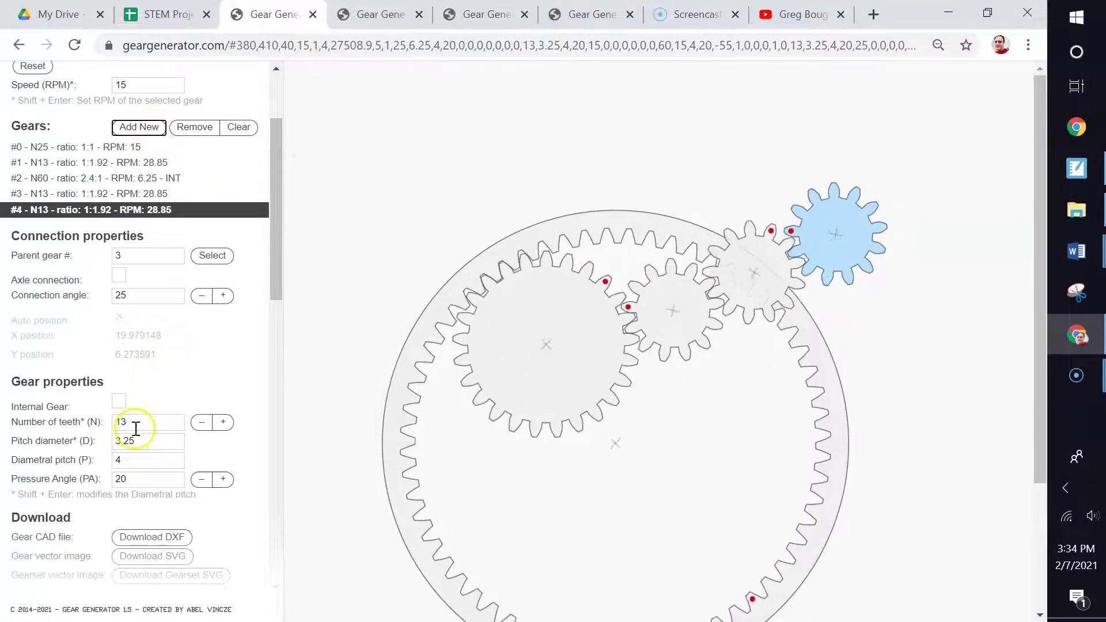
double_click(135, 422)
type("70")
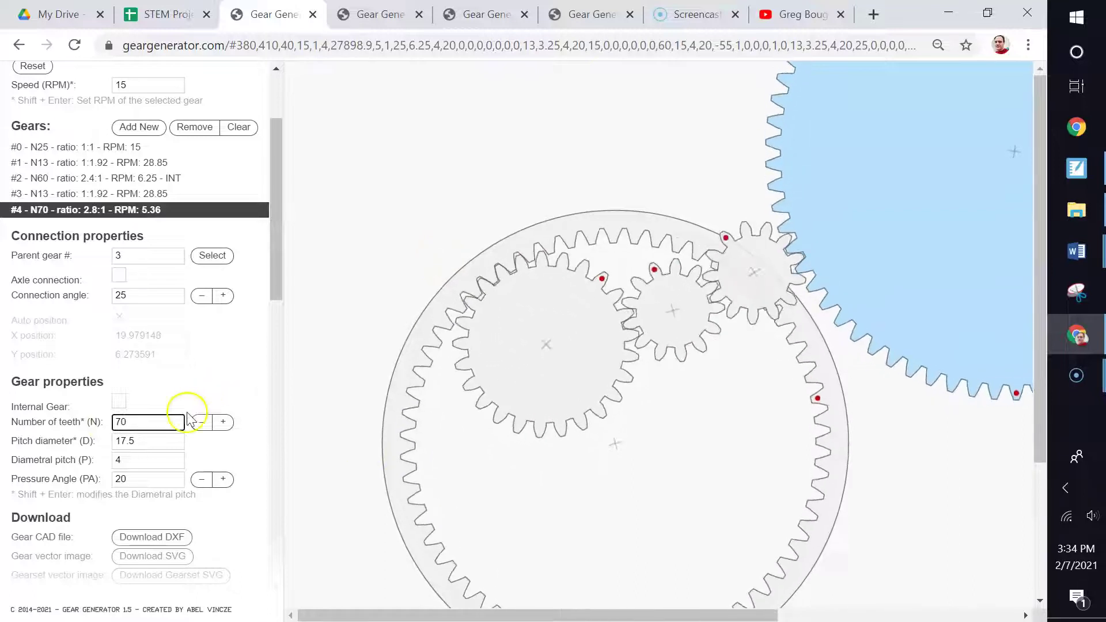
scroll(250, 453, "down", 3)
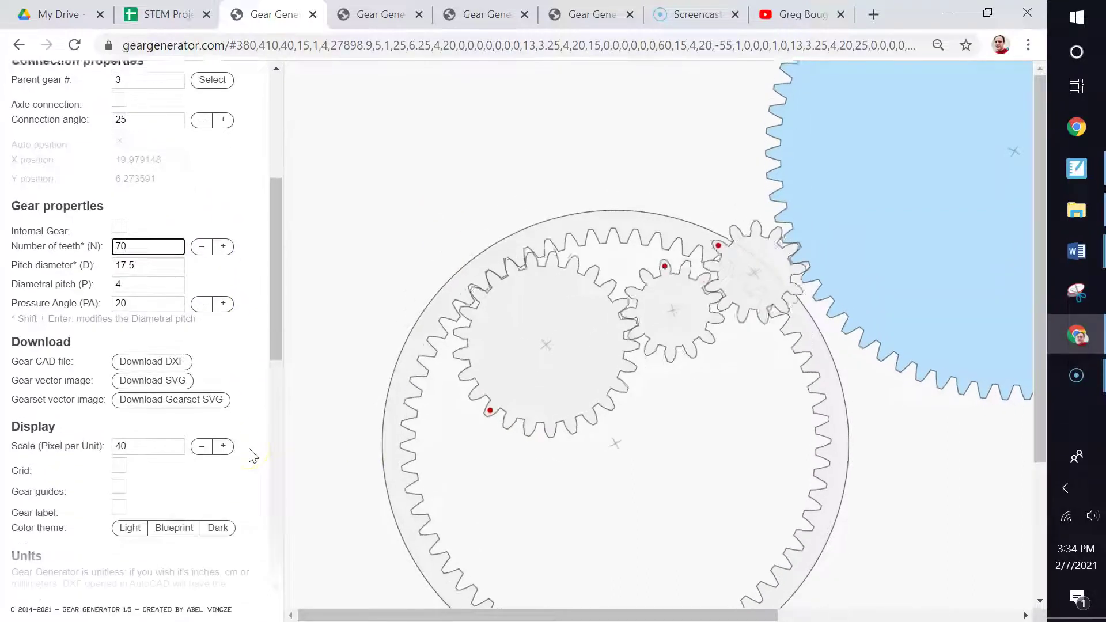
left_click(201, 432)
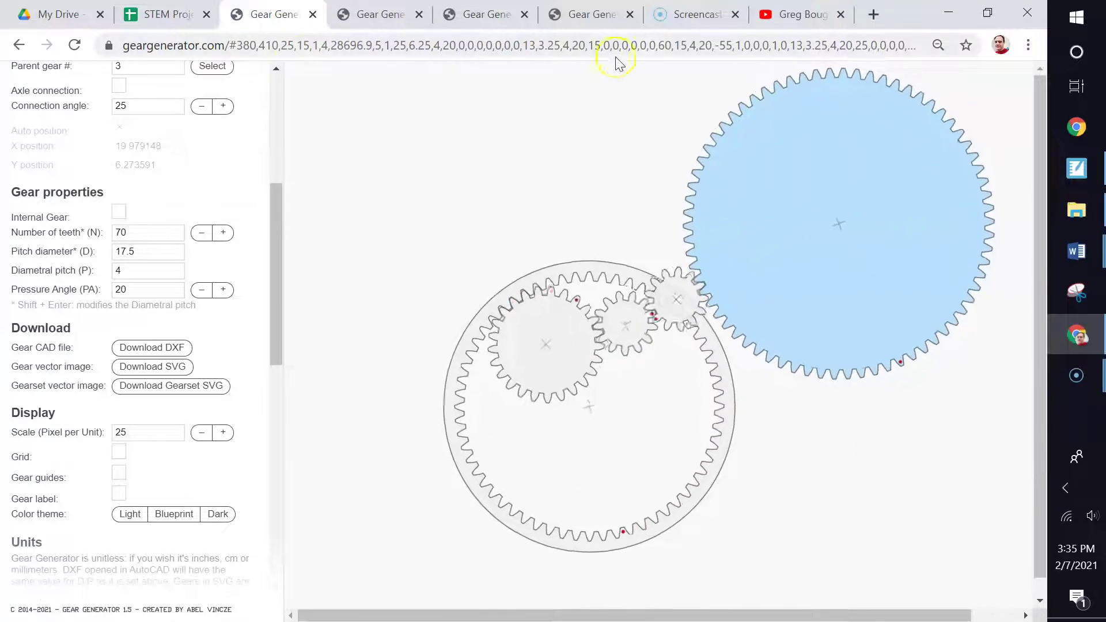
Step: Select the finished five-gear set's URL in Gear Generator, then return to the STEM Project spreadsheet
left_click(163, 16)
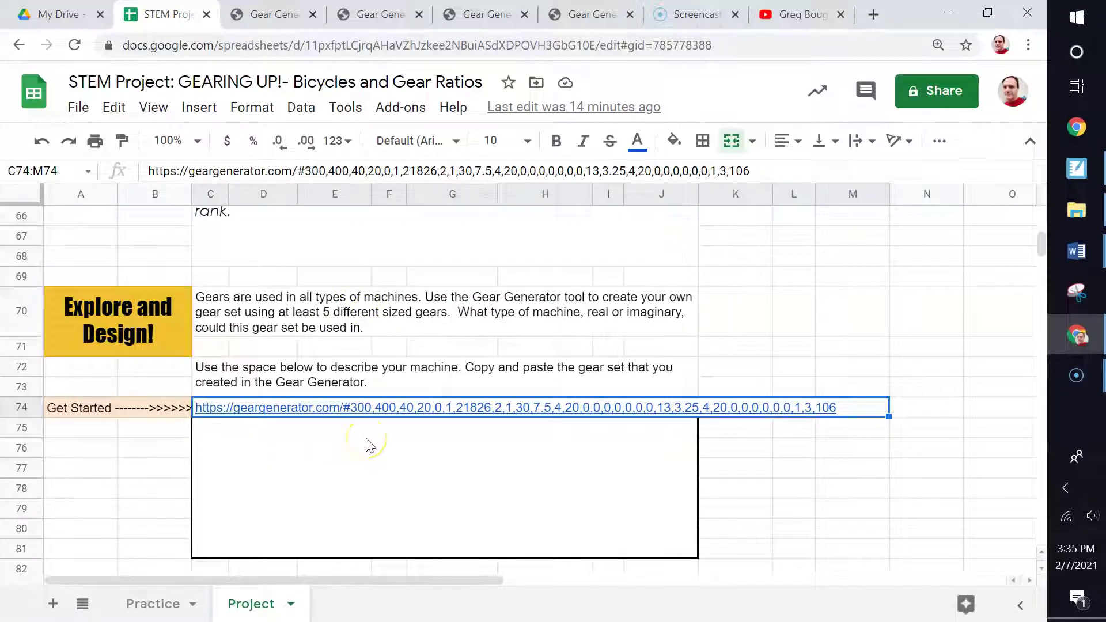
left_click(597, 15)
left_click(271, 17)
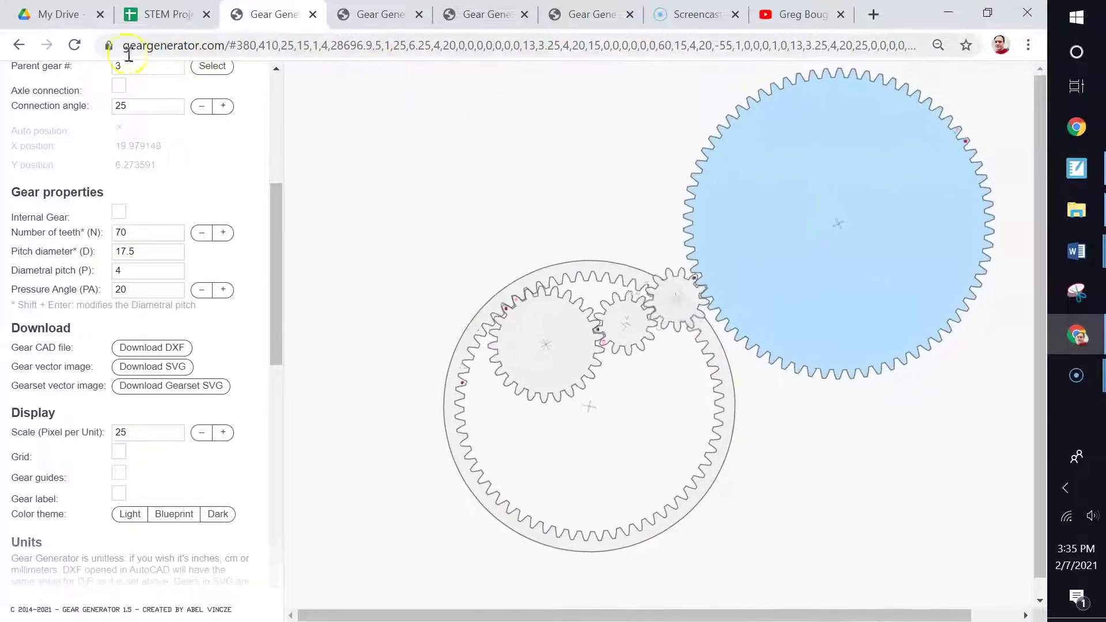
left_click(147, 46)
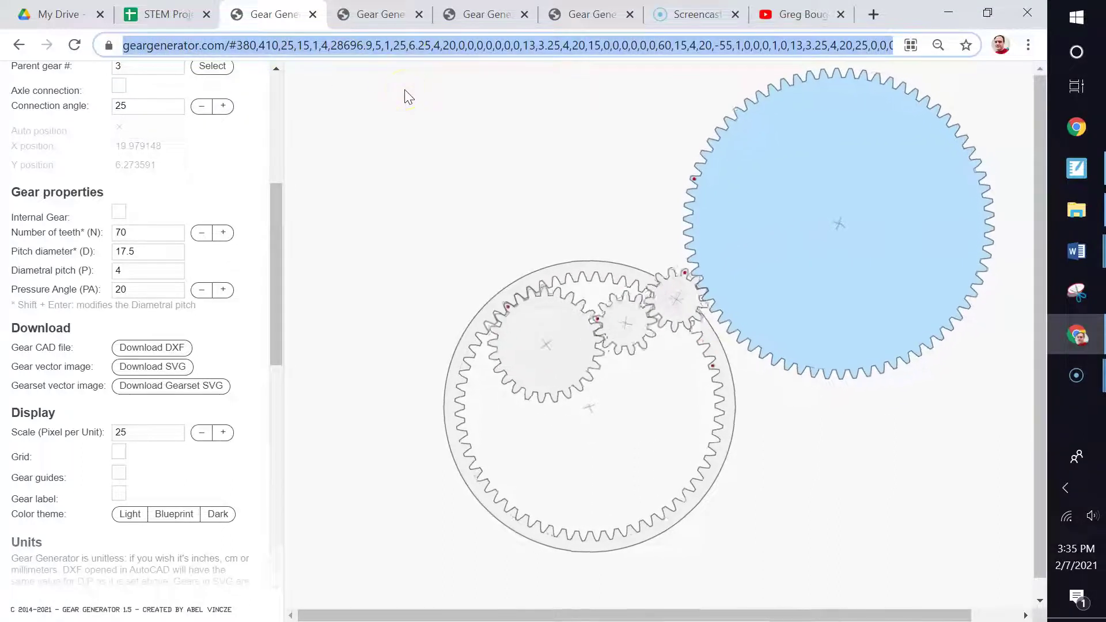
left_click(196, 23)
scroll(247, 278, "down", 2)
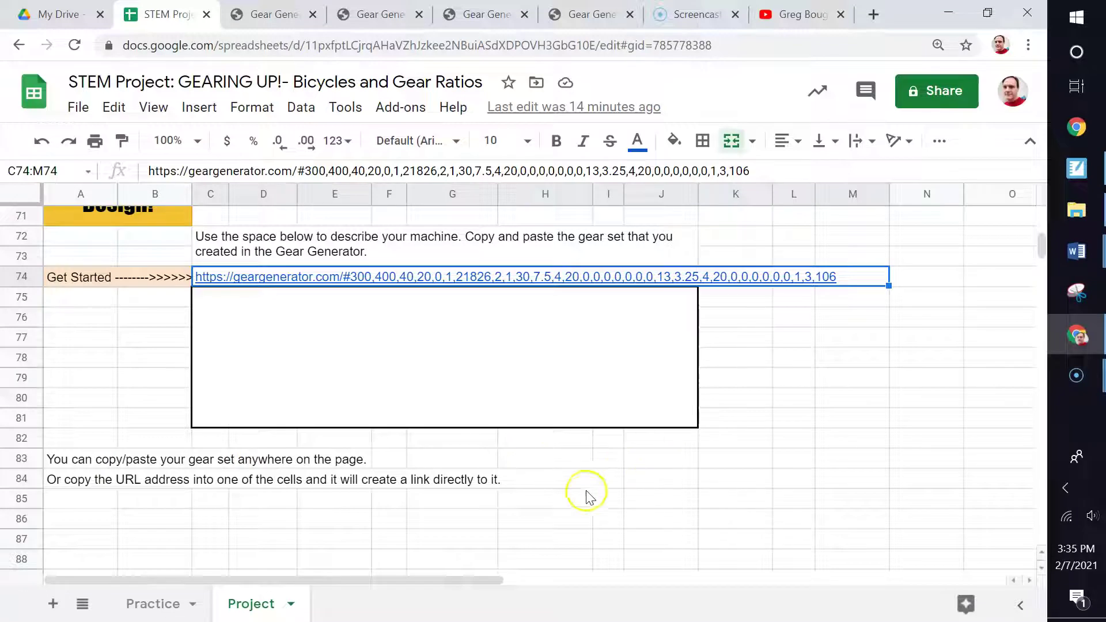
left_click(241, 521)
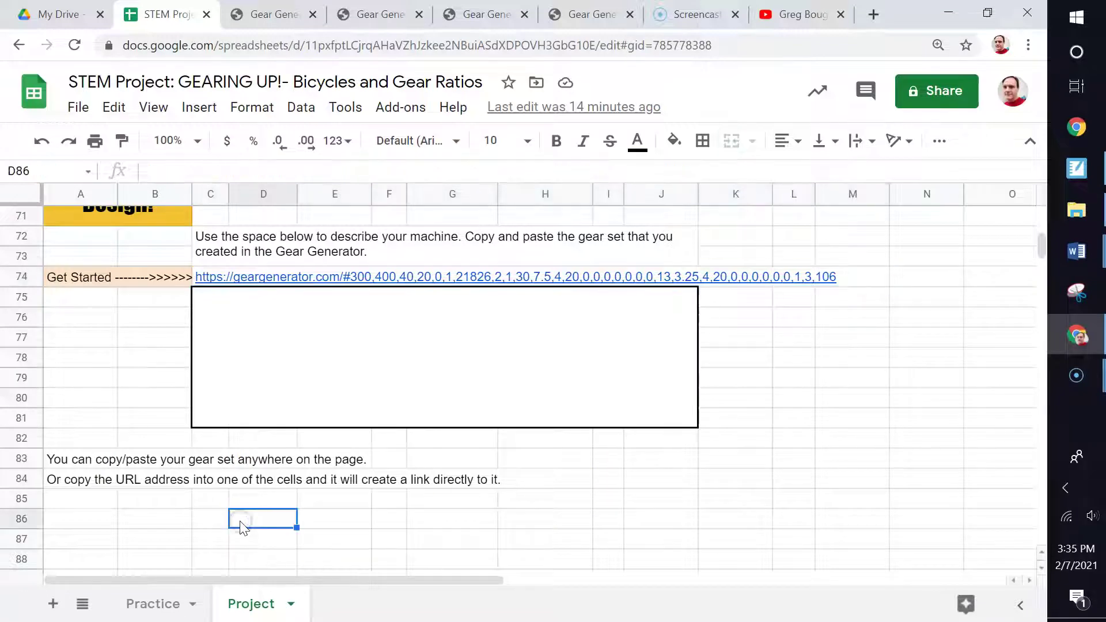
key("ctrl+v")
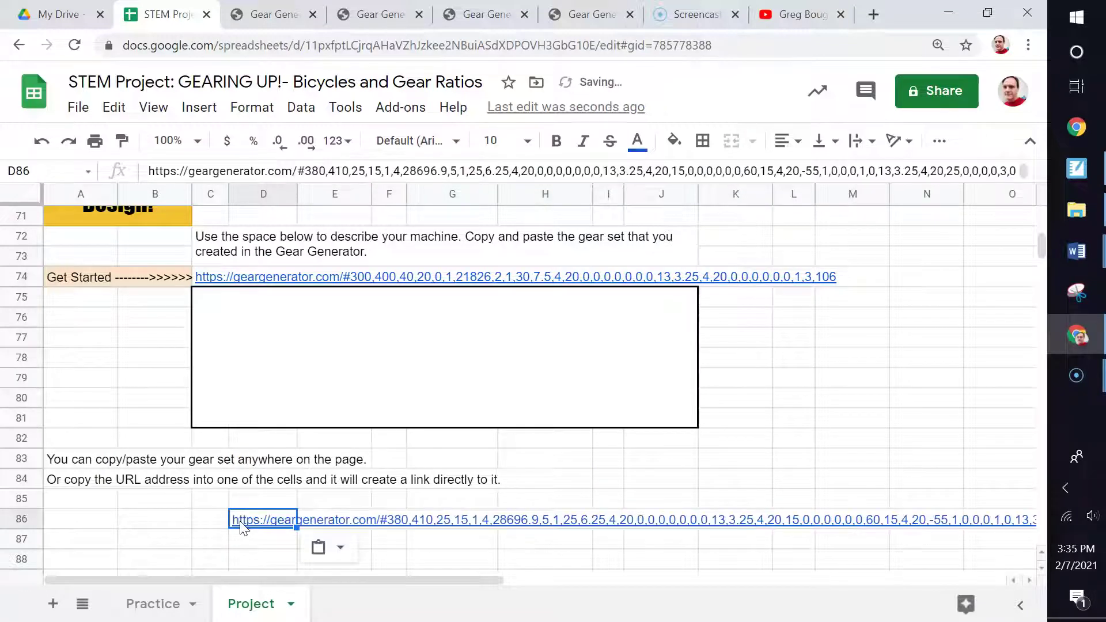
left_click(216, 538)
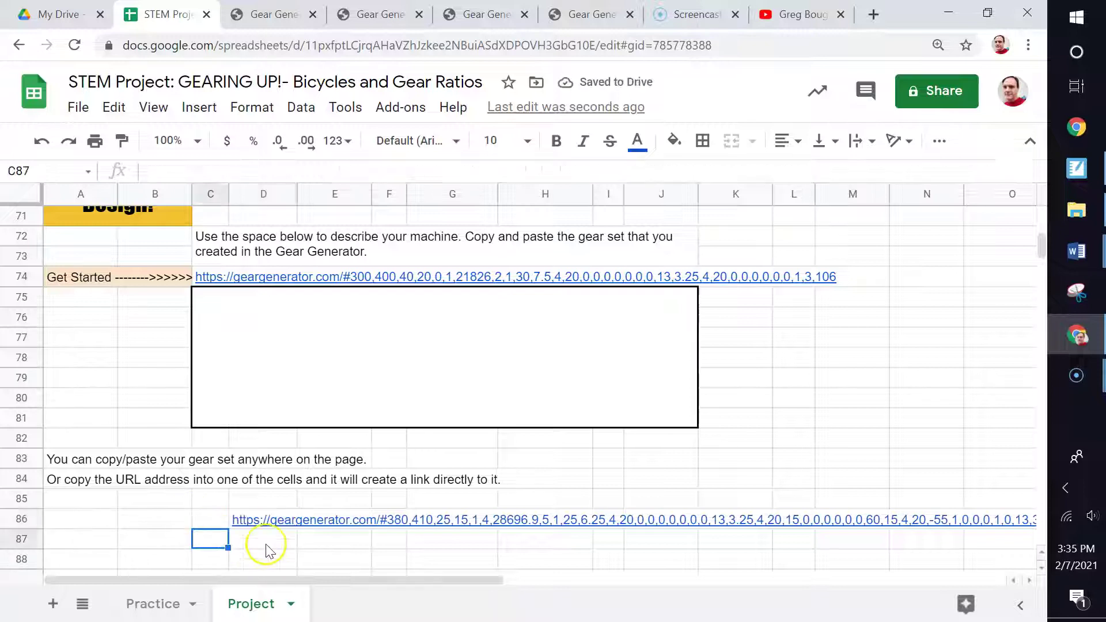
mouse_move(251, 528)
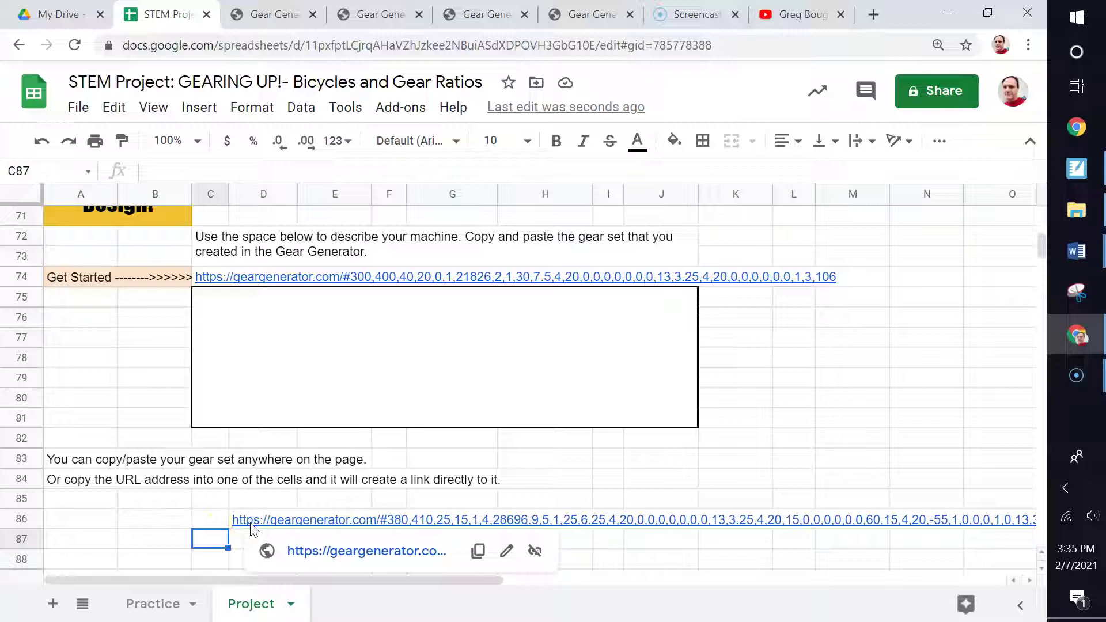
left_click(162, 514)
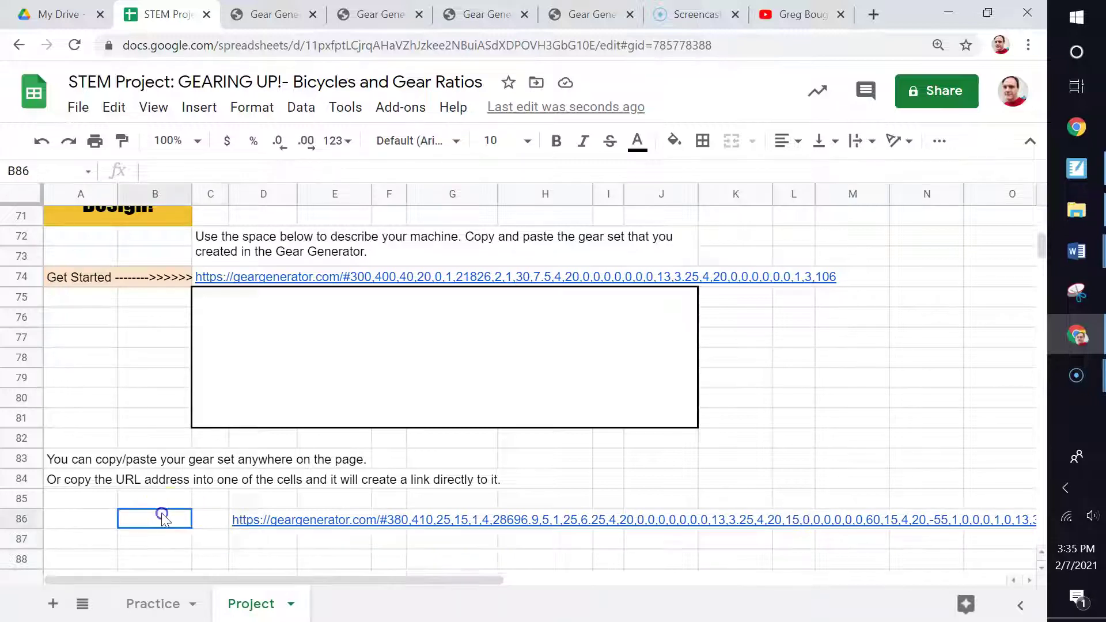
left_click(237, 523)
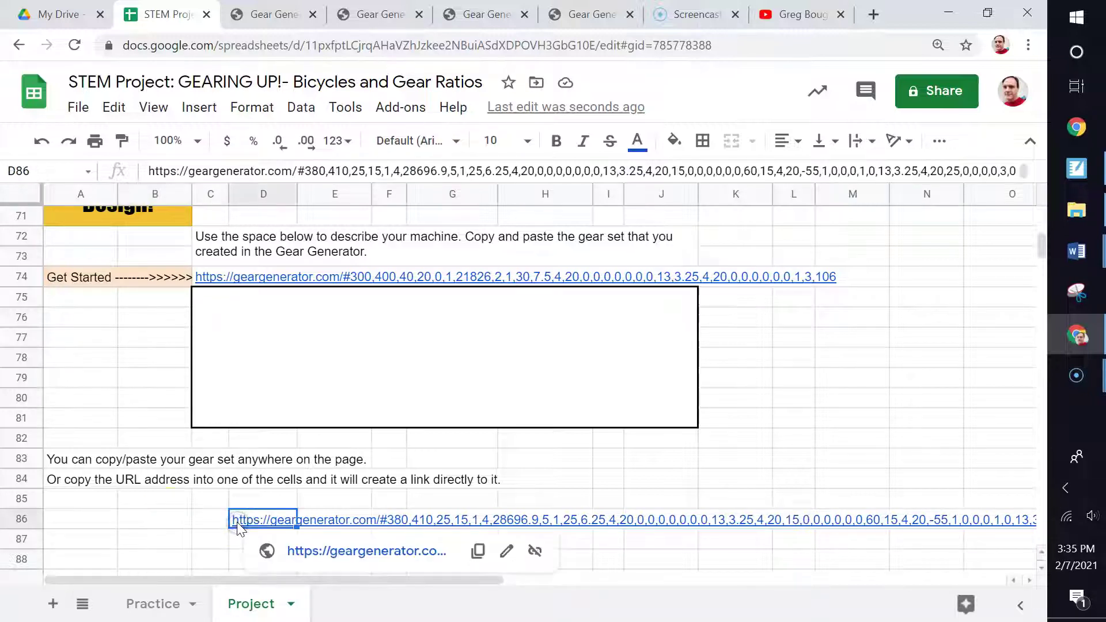
key("Delete")
left_click(129, 406)
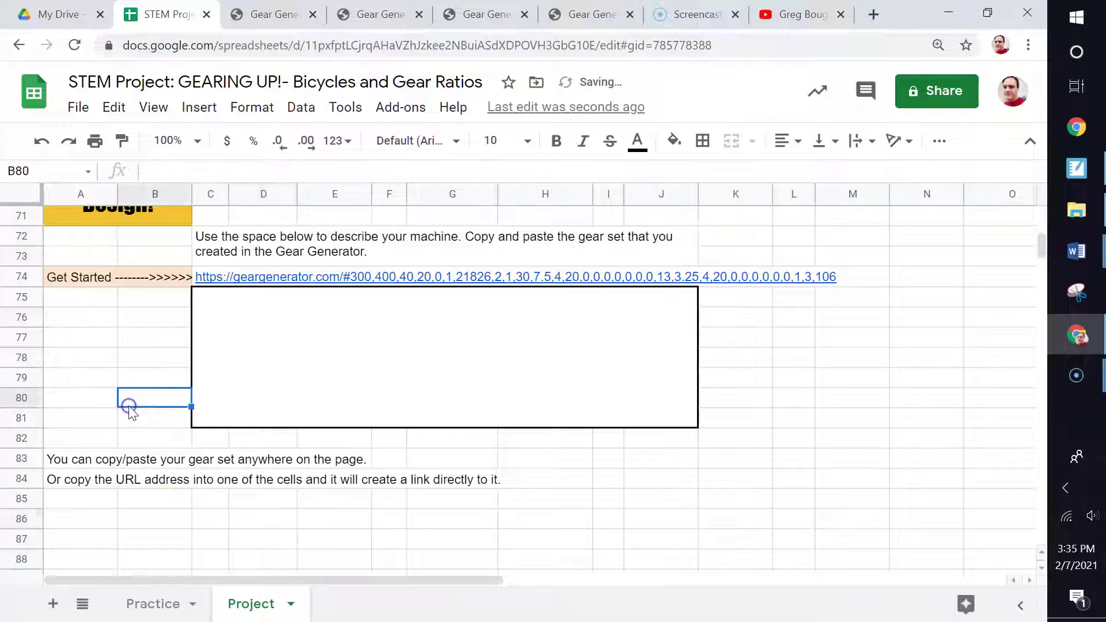
scroll(131, 412, "up", 1)
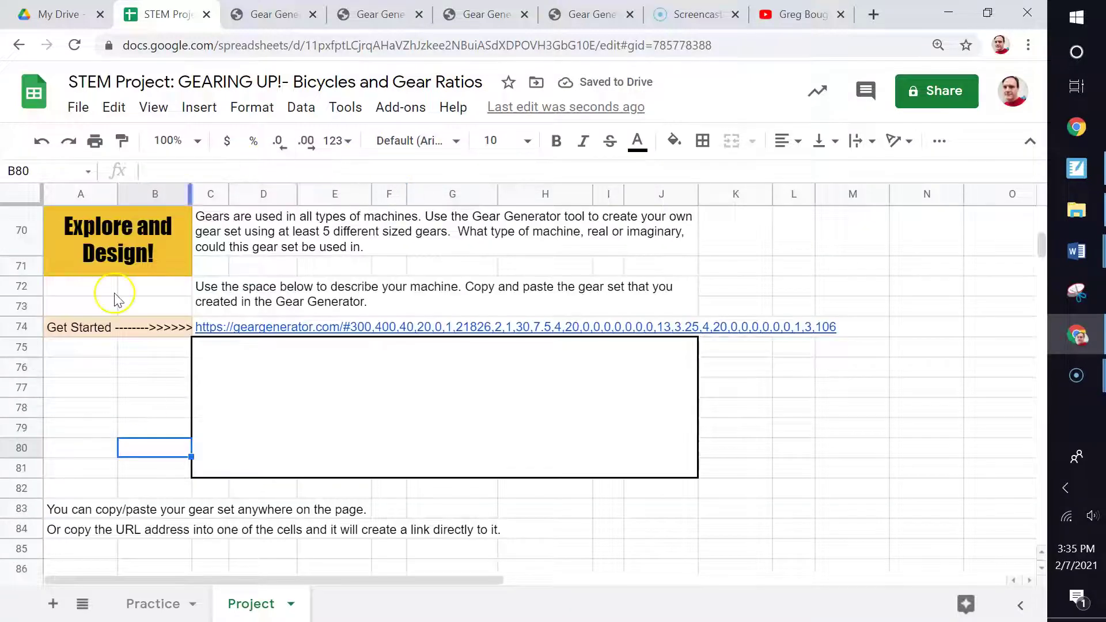